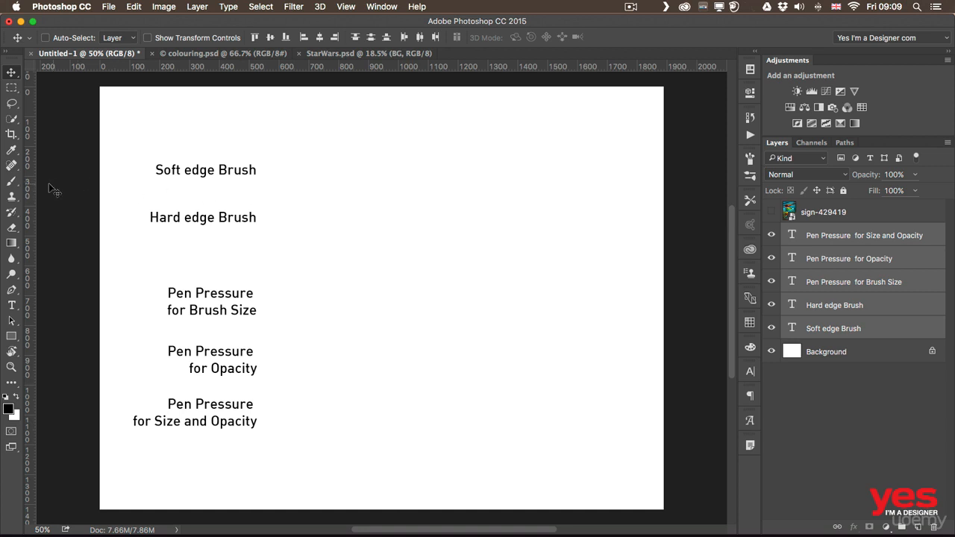
# Step: With the Brush tool, paint a thin 12 px wavy stroke on the Background layer beside the Soft edge Brush label
pyautogui.click(16, 183)
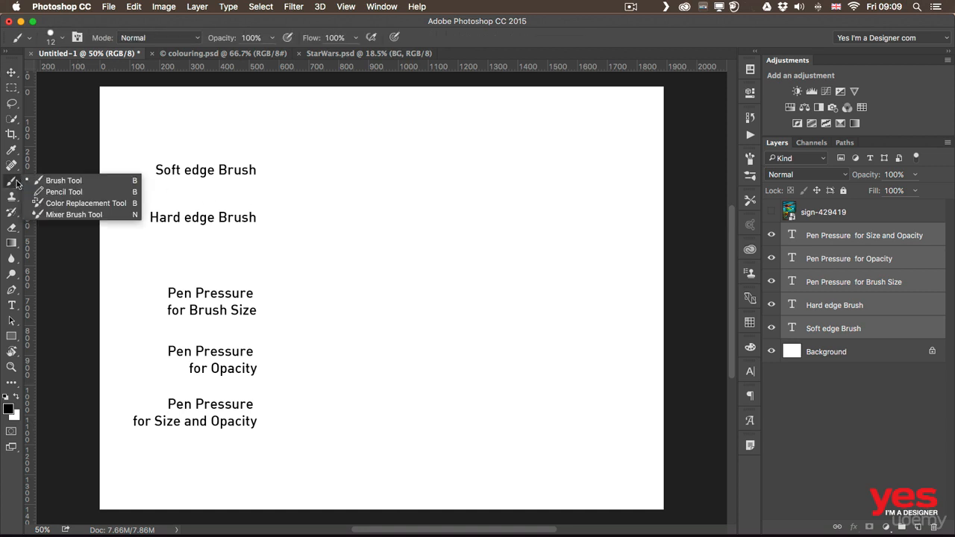
pyautogui.click(74, 184)
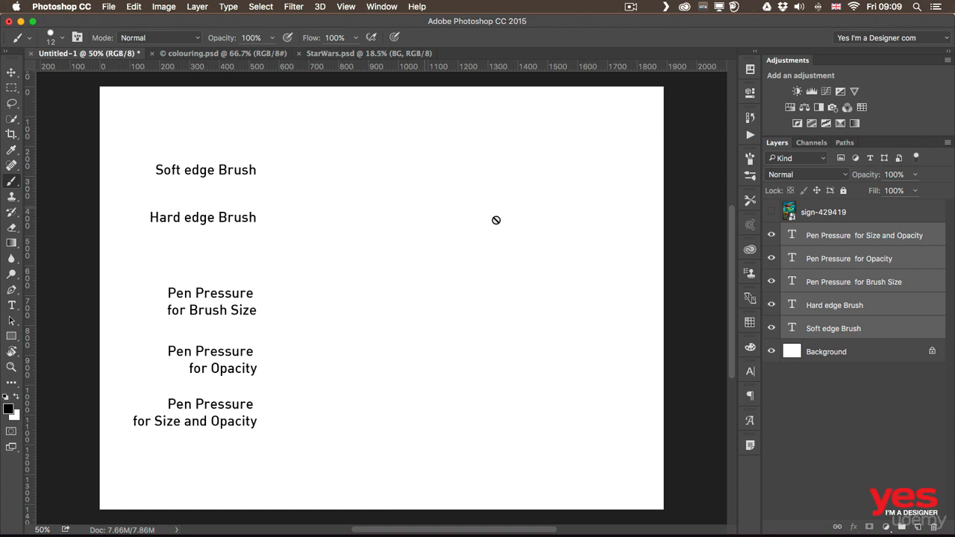
pyautogui.click(825, 353)
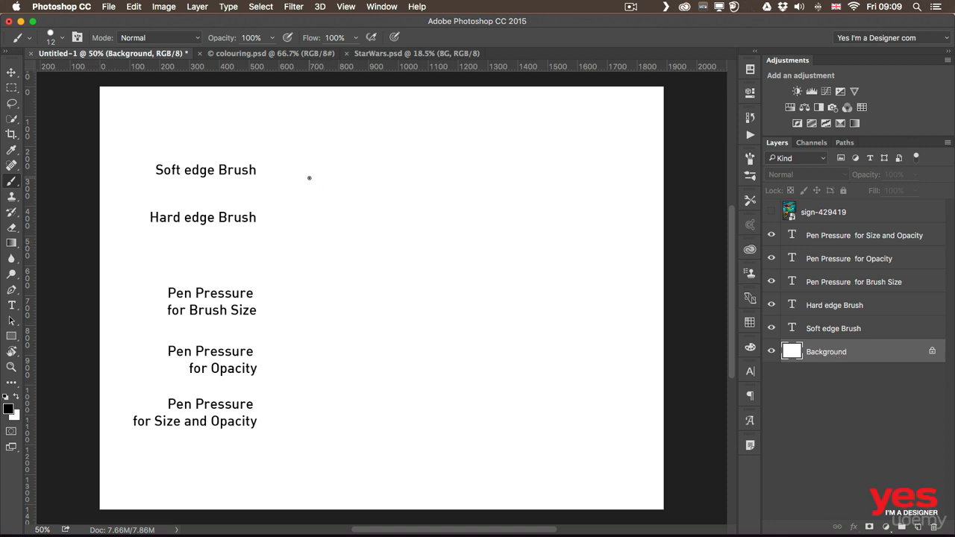
pyautogui.moveTo(305, 165)
pyautogui.mouseDown()
pyautogui.moveTo(367, 173)
pyautogui.moveTo(436, 161)
pyautogui.moveTo(459, 168)
pyautogui.mouseUp()
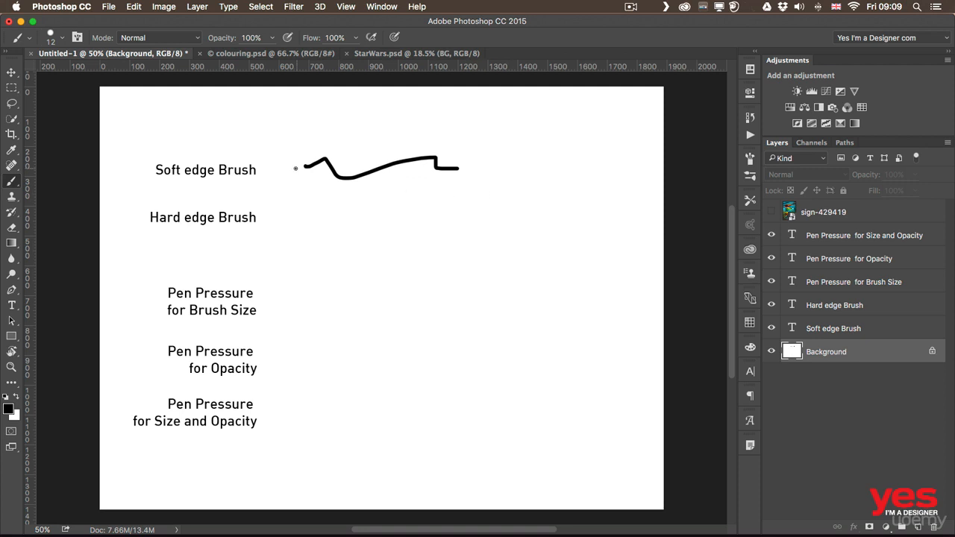
# Step: Open the brush preset picker, shrink it to a more compact size and close it
pyautogui.click(63, 43)
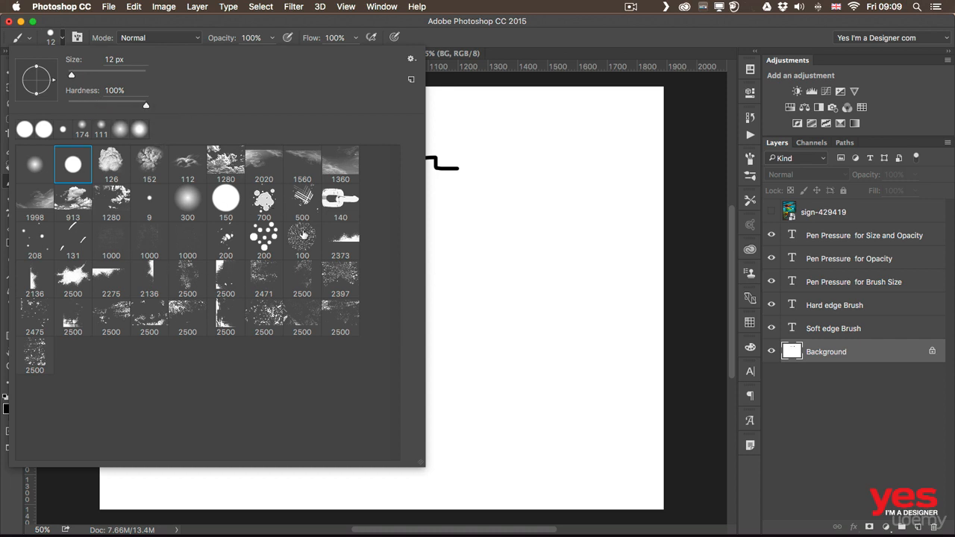
pyautogui.moveTo(422, 464); pyautogui.dragTo(350, 374)
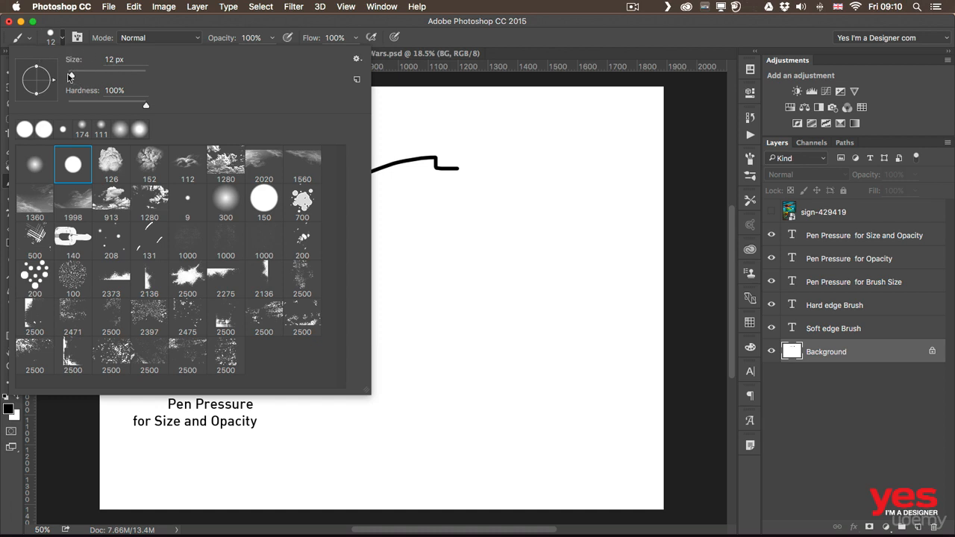
pyautogui.click(92, 27)
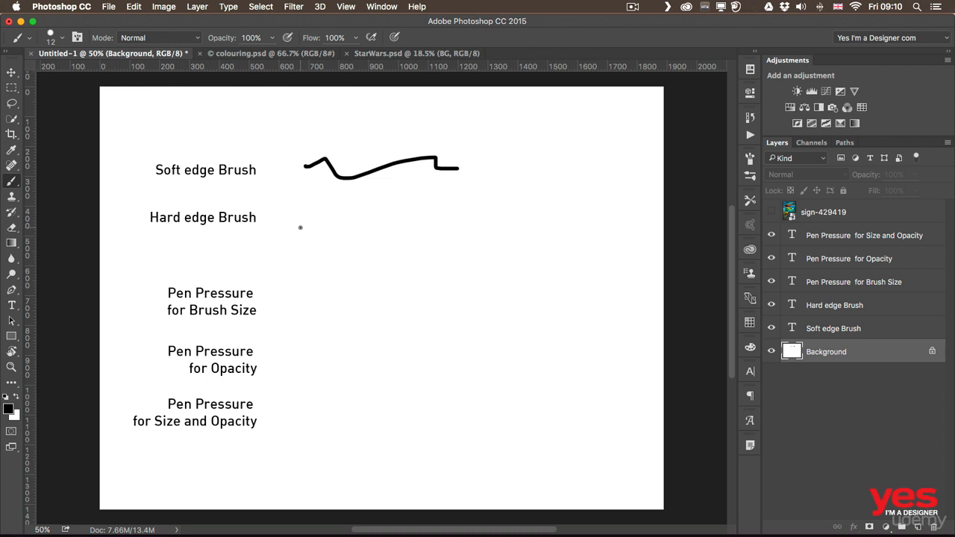
# Step: Try out different brush sizes over the canvas, going up to 400 px
pyautogui.press(']')
pyautogui.press(']')
pyautogui.press(']')
pyautogui.press(']')
pyautogui.press(']')
pyautogui.press(']')
pyautogui.press(']')
pyautogui.press(']')
pyautogui.press(']')
pyautogui.press(']')
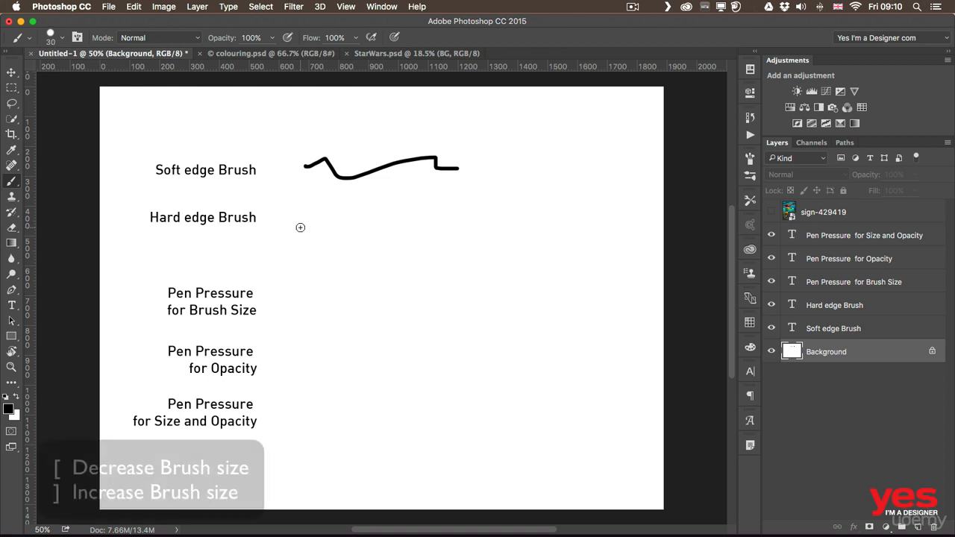
pyautogui.press(']')
pyautogui.press(']')
pyautogui.press(']')
pyautogui.press(']')
pyautogui.press(']')
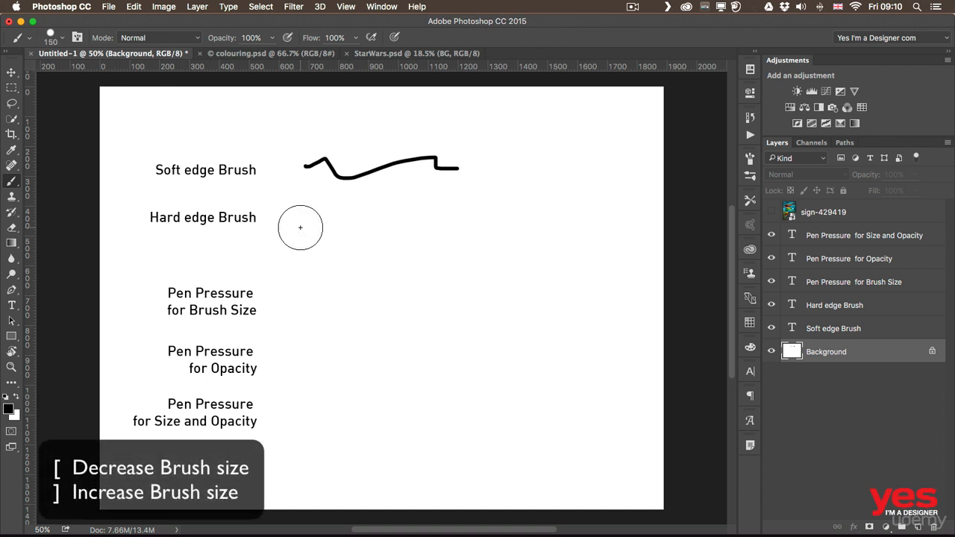
pyautogui.press('[')
pyautogui.press('[')
pyautogui.press('[')
pyautogui.press('[')
pyautogui.press('[')
pyautogui.press('[')
pyautogui.press('[')
pyautogui.press(']')
pyautogui.press(']')
pyautogui.press(']')
pyautogui.press(']')
pyautogui.press(']')
pyautogui.press(']')
pyautogui.press(']')
pyautogui.press(']')
pyautogui.press(']')
pyautogui.press(']')
pyautogui.press(']')
pyautogui.press(']')
pyautogui.press(']')
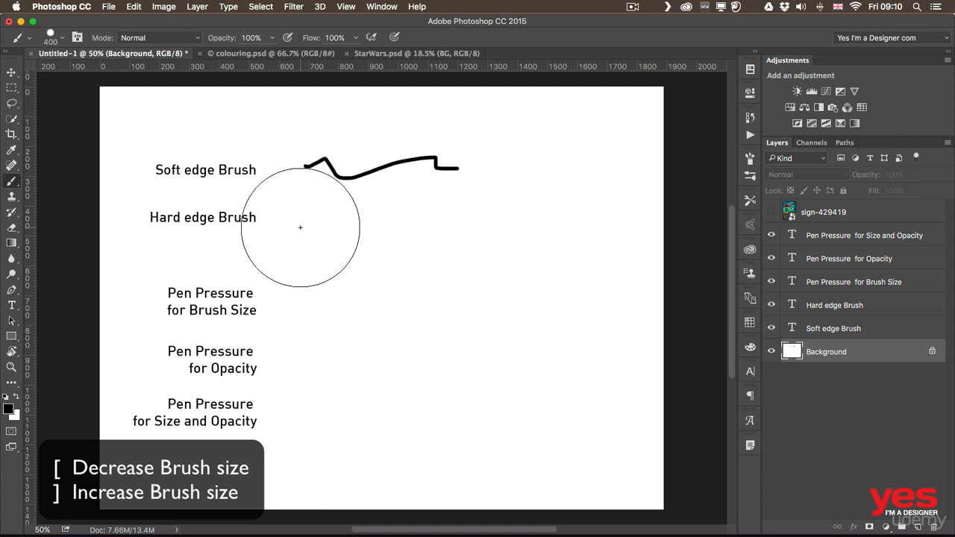
# Step: Reduce the brush size to 50 px and paint a thick wavy hard-edged stroke beside the Hard edge Brush label
pyautogui.press('[')
pyautogui.press('[')
pyautogui.press('[')
pyautogui.press('[')
pyautogui.press('[')
pyautogui.press('[')
pyautogui.press('[')
pyautogui.press('[')
pyautogui.press('[')
pyautogui.press('[')
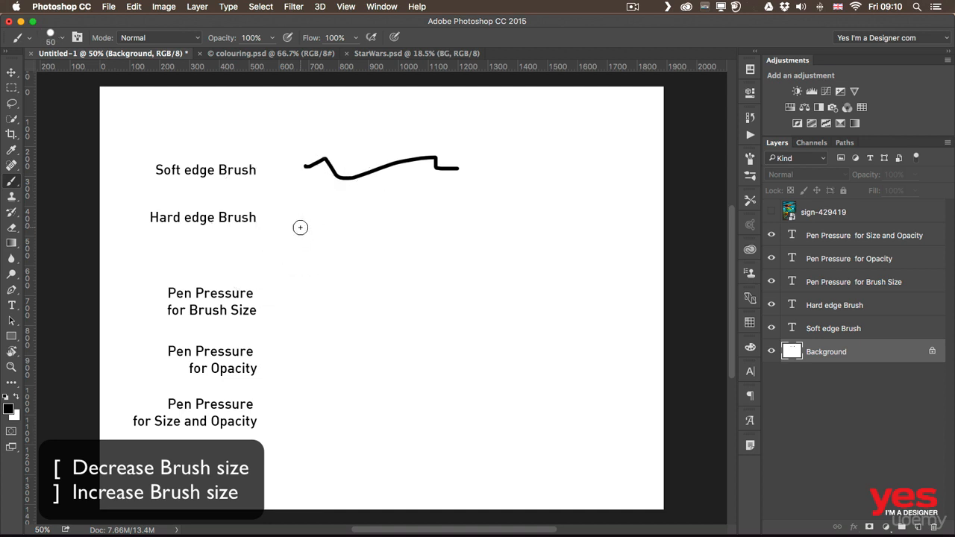
pyautogui.moveTo(296, 197)
pyautogui.mouseDown()
pyautogui.moveTo(353, 209)
pyautogui.moveTo(425, 209)
pyautogui.mouseUp()
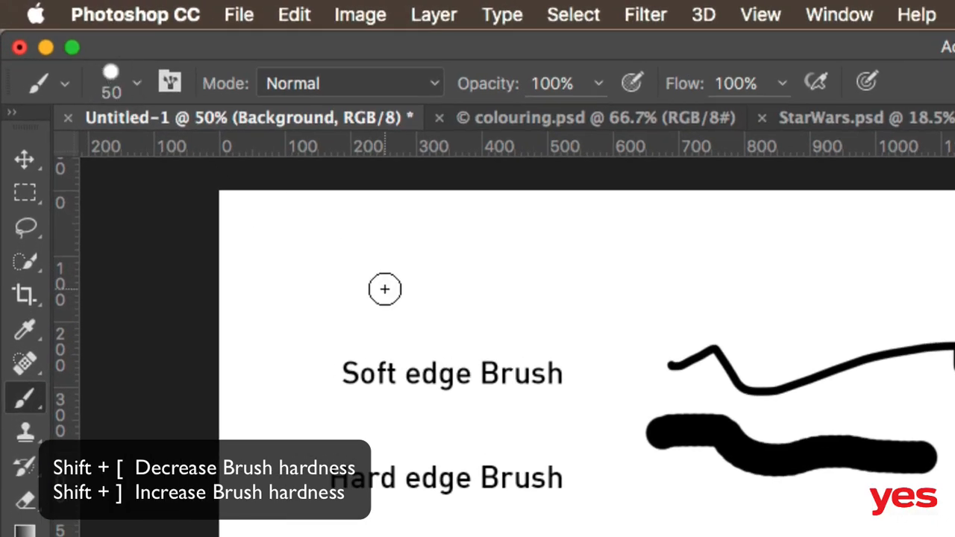
# Step: Lower the brush hardness to 0% and paint a wavy soft-edged stroke above the thin black one
pyautogui.hotkey('shift', '[')
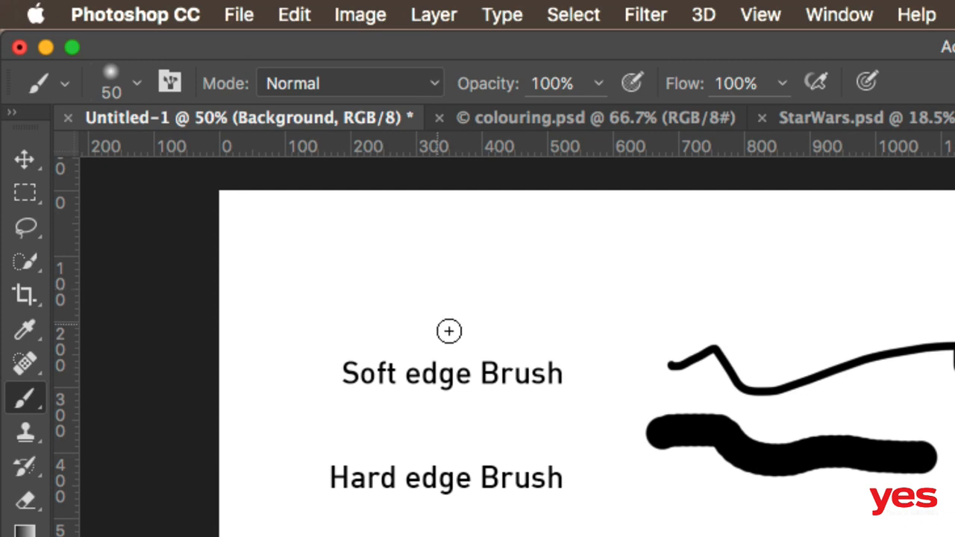
pyautogui.moveTo(626, 310)
pyautogui.mouseDown()
pyautogui.moveTo(688, 281)
pyautogui.moveTo(755, 296)
pyautogui.moveTo(867, 274)
pyautogui.moveTo(952, 280)
pyautogui.mouseUp()
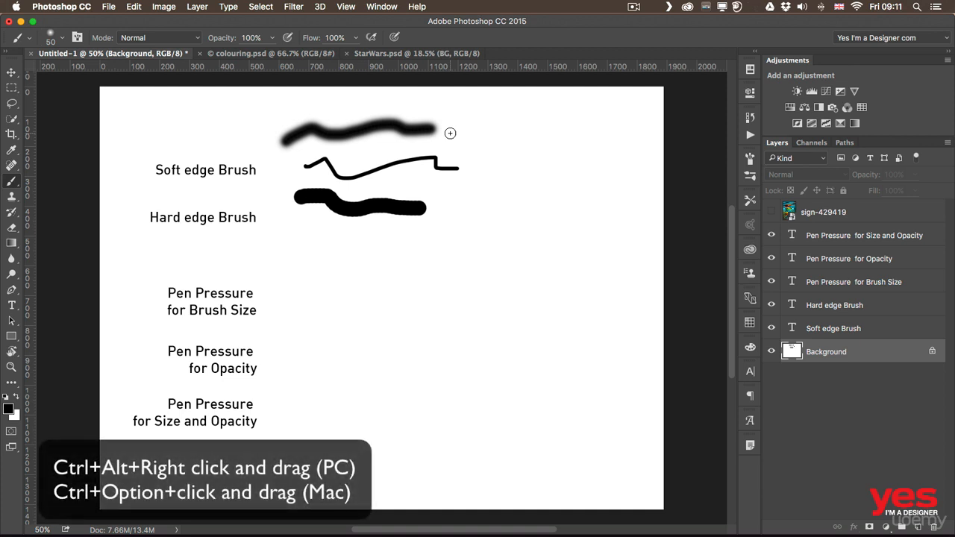
# Step: Adjust brush size and hardness interactively on the canvas to a soft 109 px tip, and paint a short stroke beside the existing ones
pyautogui.moveTo(467, 158); pyautogui.dragTo(466, 159)
pyautogui.moveTo(466, 159); pyautogui.dragTo(467, 159)
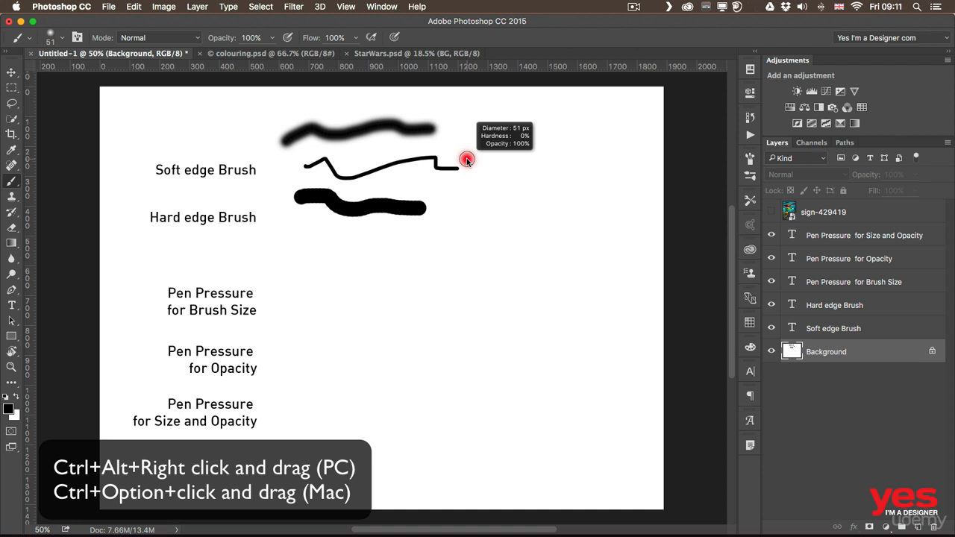
pyautogui.moveTo(466, 159); pyautogui.dragTo(506, 167)
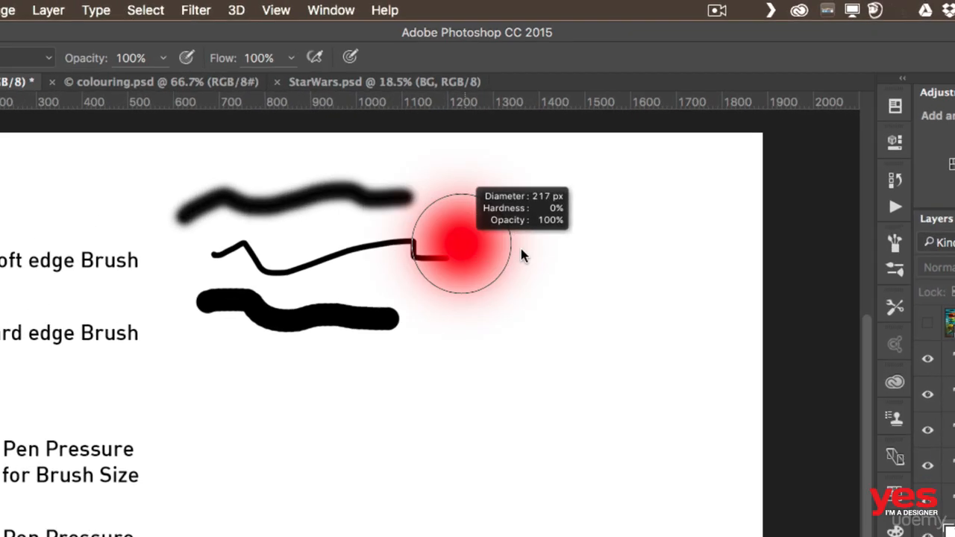
pyautogui.moveTo(522, 252)
pyautogui.mouseDown()
pyautogui.moveTo(451, 251)
pyautogui.moveTo(499, 256)
pyautogui.mouseUp()
pyautogui.moveTo(505, 325)
pyautogui.mouseDown()
pyautogui.moveTo(468, 329)
pyautogui.moveTo(476, 170)
pyautogui.moveTo(481, 515)
pyautogui.moveTo(483, 165)
pyautogui.moveTo(495, 533)
pyautogui.moveTo(486, 219)
pyautogui.moveTo(479, 375)
pyautogui.moveTo(465, 305)
pyautogui.moveTo(429, 233)
pyautogui.moveTo(419, 240)
pyautogui.mouseUp()
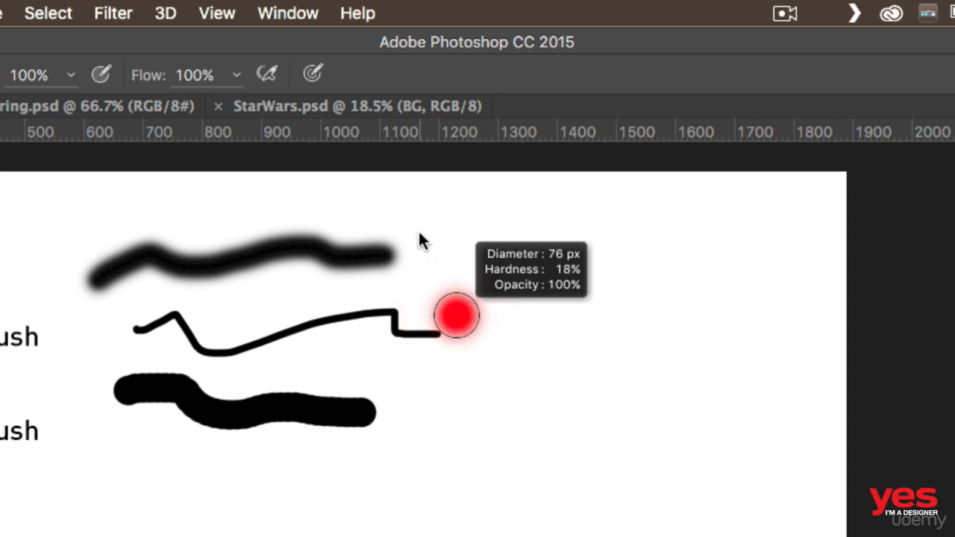
pyautogui.moveTo(418, 240)
pyautogui.mouseDown()
pyautogui.moveTo(433, 273)
pyautogui.moveTo(454, 426)
pyautogui.moveTo(433, 276)
pyautogui.moveTo(451, 165)
pyautogui.moveTo(463, 398)
pyautogui.moveTo(440, 161)
pyautogui.moveTo(387, 164)
pyautogui.moveTo(430, 170)
pyautogui.moveTo(412, 176)
pyautogui.moveTo(418, 231)
pyautogui.mouseUp()
pyautogui.moveTo(515, 314); pyautogui.dragTo(630, 324)
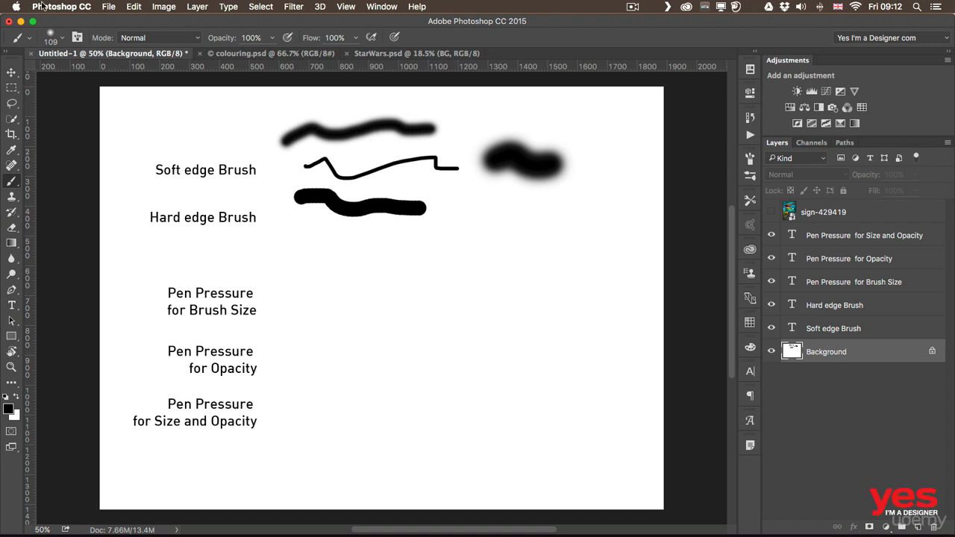
# Step: In the Cursors preferences, try the Standard option for Other Cursors and switch back to Precise
pyautogui.click(72, 7)
pyautogui.moveTo(97, 49)
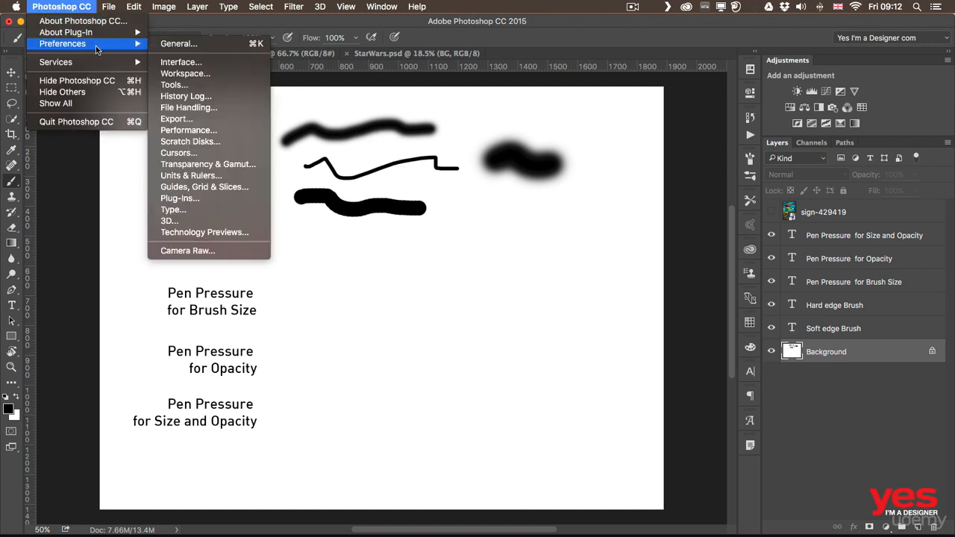
pyautogui.click(191, 154)
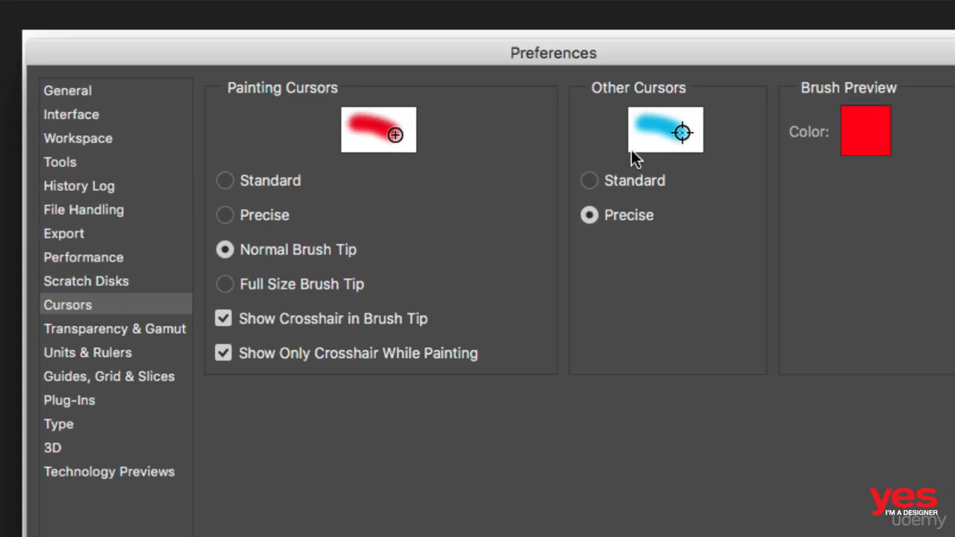
pyautogui.click(624, 181)
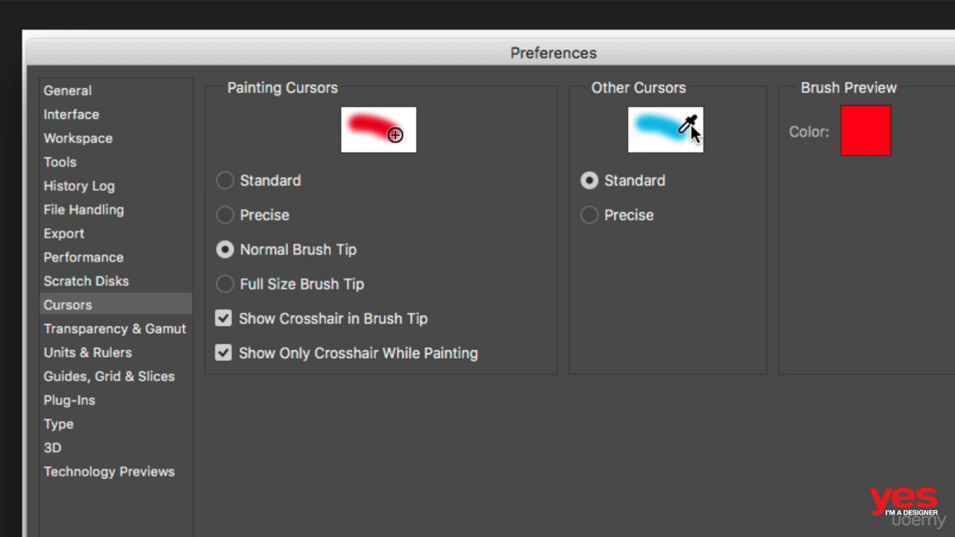
pyautogui.click(637, 217)
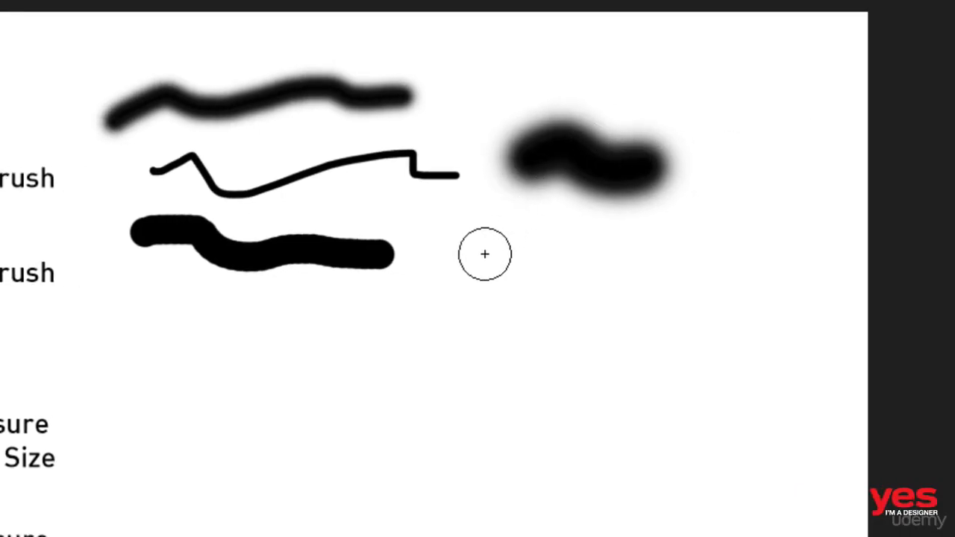
# Step: Paint a curved soft stroke below the short one, and a small blob beside it with the brush cursor temporarily shown as a precise crosshair
pyautogui.moveTo(465, 253)
pyautogui.mouseDown()
pyautogui.moveTo(481, 272)
pyautogui.moveTo(532, 274)
pyautogui.moveTo(605, 247)
pyautogui.moveTo(637, 247)
pyautogui.moveTo(669, 270)
pyautogui.moveTo(605, 299)
pyautogui.mouseUp()
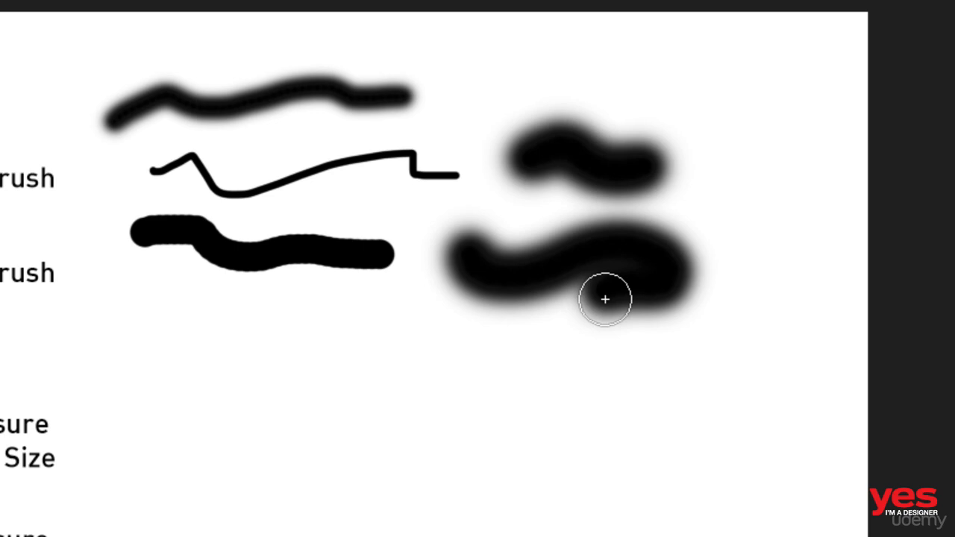
pyautogui.press('capslock')
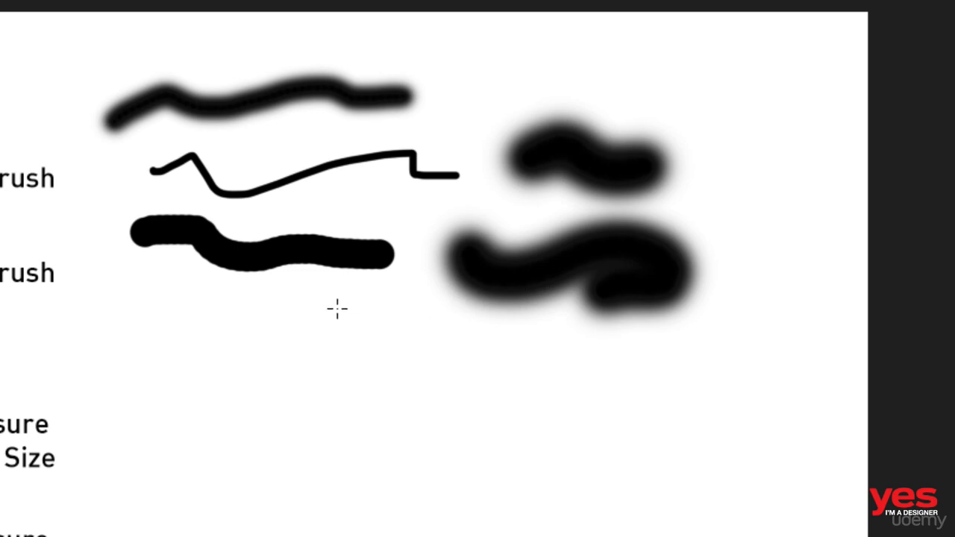
pyautogui.moveTo(336, 309)
pyautogui.mouseDown()
pyautogui.moveTo(377, 337)
pyautogui.moveTo(407, 320)
pyautogui.moveTo(394, 339)
pyautogui.moveTo(373, 339)
pyautogui.moveTo(452, 344)
pyautogui.mouseUp()
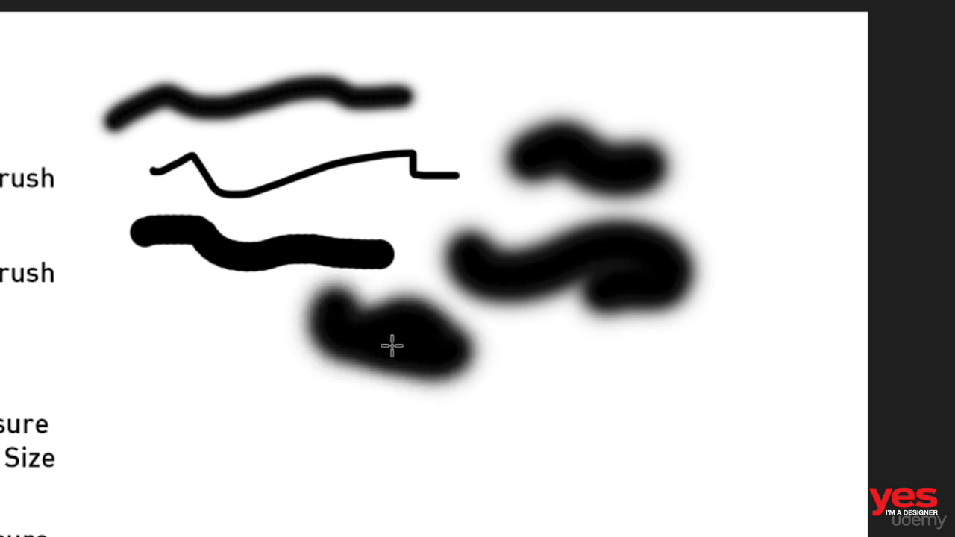
pyautogui.press('capslock')
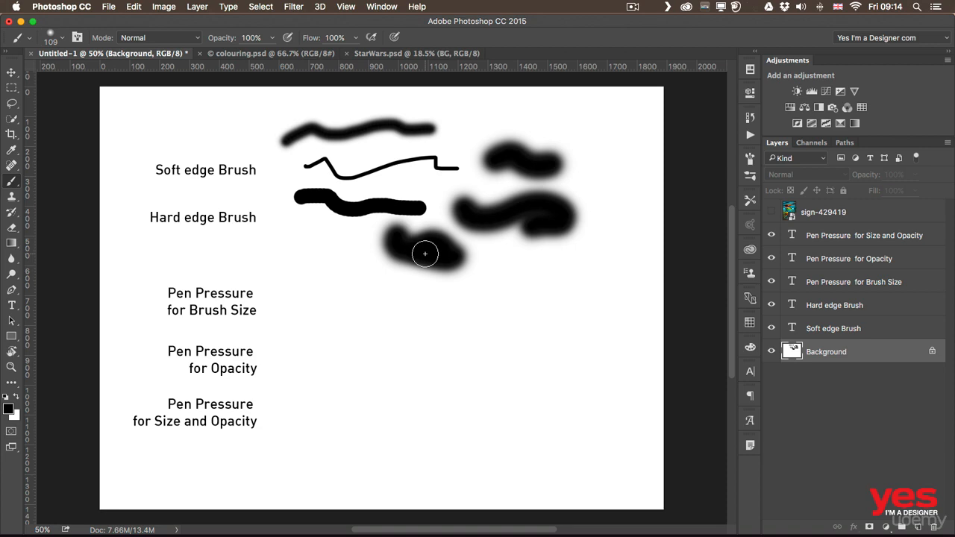
# Step: Set the brush opacity to 50% and paint overlapping grey strokes below the hard-edged one
pyautogui.press('5')
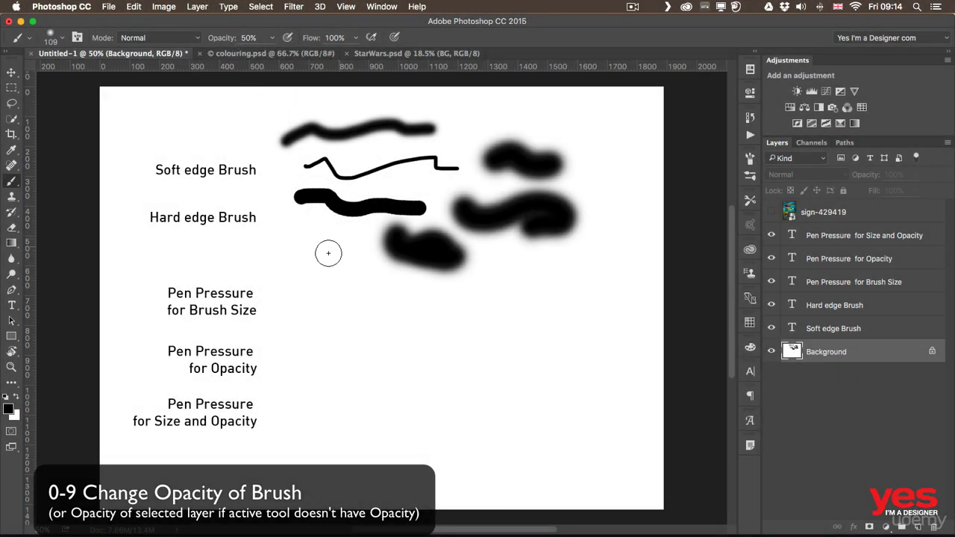
pyautogui.moveTo(301, 249); pyautogui.dragTo(423, 286)
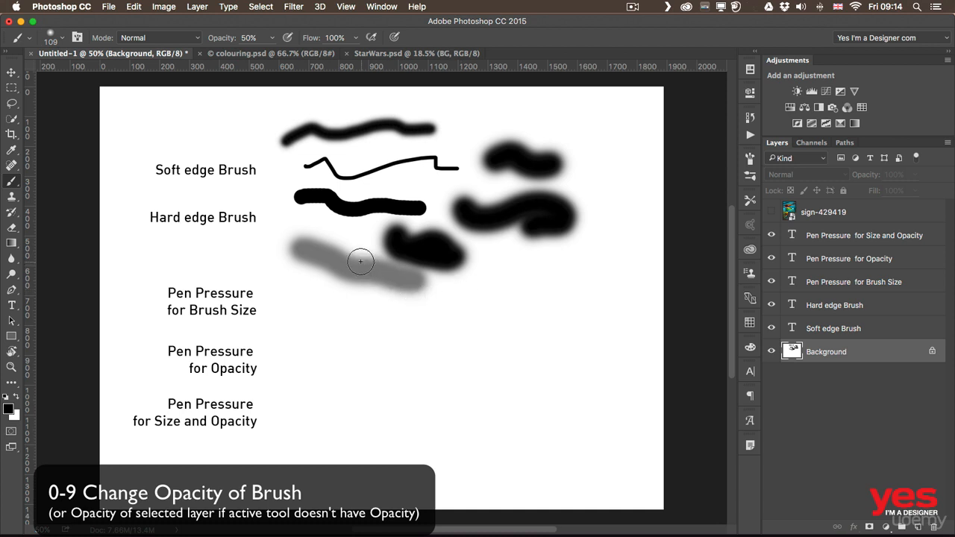
pyautogui.moveTo(322, 243)
pyautogui.mouseDown()
pyautogui.moveTo(371, 268)
pyautogui.moveTo(324, 241)
pyautogui.moveTo(346, 264)
pyautogui.moveTo(378, 273)
pyautogui.moveTo(326, 232)
pyautogui.moveTo(342, 275)
pyautogui.moveTo(347, 254)
pyautogui.moveTo(352, 289)
pyautogui.mouseUp()
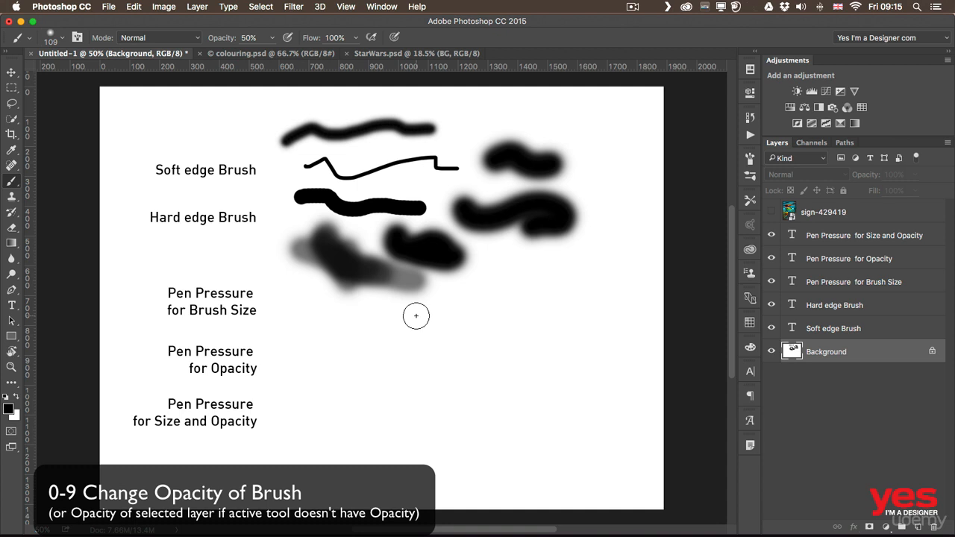
# Step: Set the brush opacity to 10% and paint faint overlapping strokes below the curved soft stroke
pyautogui.press('1')
pyautogui.moveTo(483, 254); pyautogui.dragTo(576, 281)
pyautogui.moveTo(488, 277); pyautogui.dragTo(545, 269)
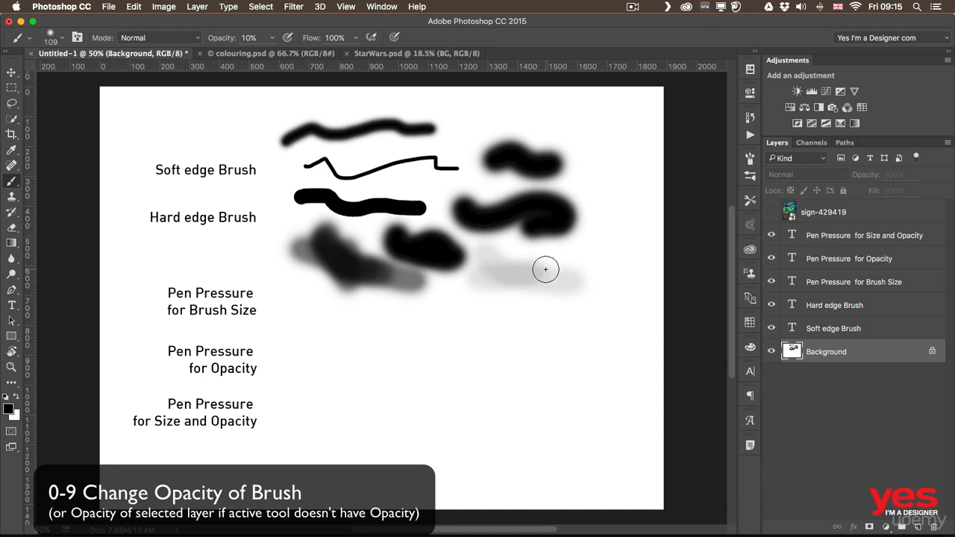
# Step: Restore the brush opacity to 100%, and select and show the sign-429419 layer
pyautogui.press('0')
pyautogui.click(826, 215)
pyautogui.click(770, 213)
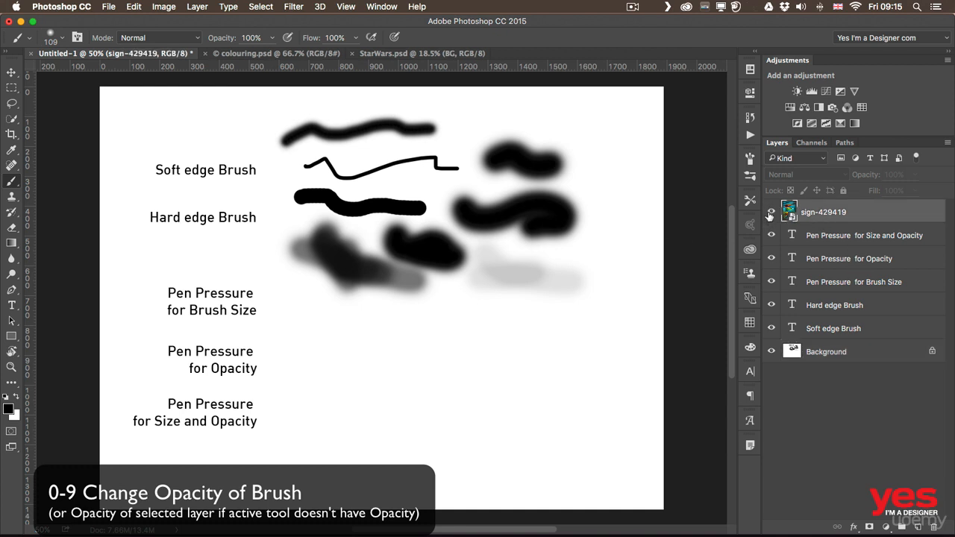
pyautogui.click(770, 213)
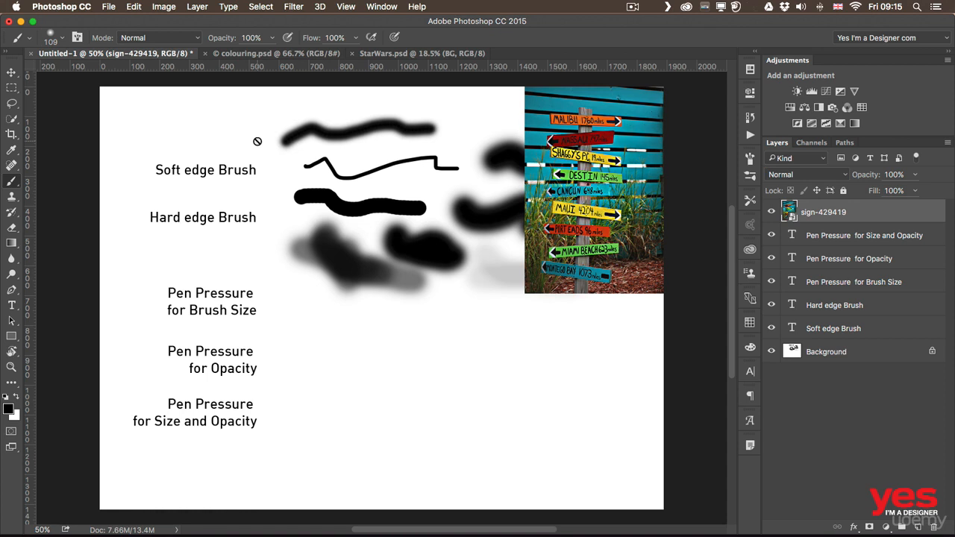
# Step: With the Move tool active, lower the sign-429419 layer's opacity to 50% and restore it to 100%
pyautogui.press('5')
pyautogui.press('0')
pyautogui.click(12, 72)
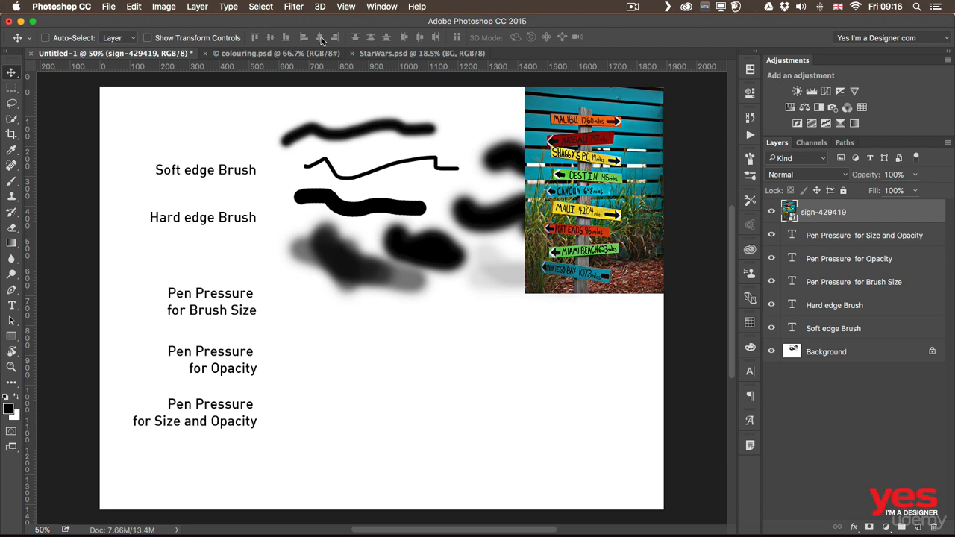
pyautogui.press('5')
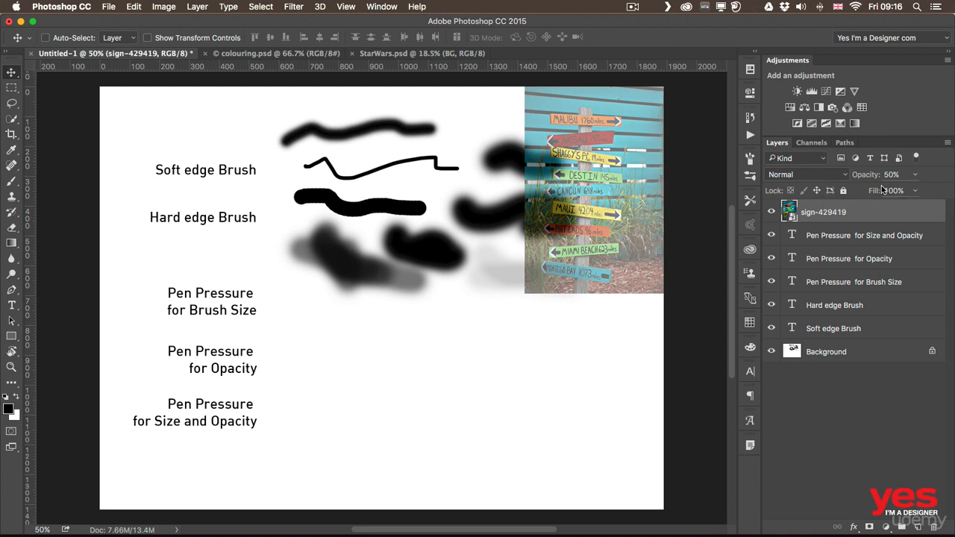
pyautogui.press('0')
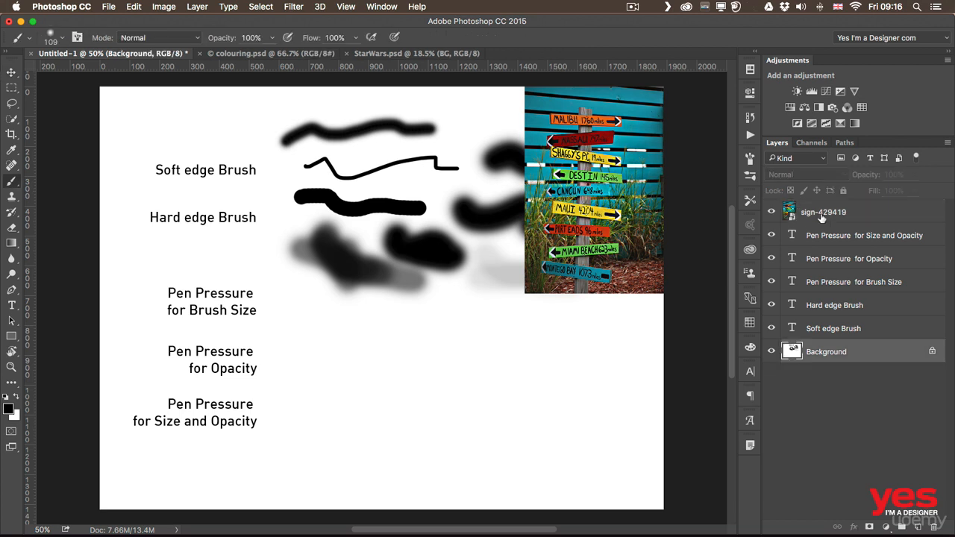
# Step: Hide the sign-429419 layer and make the Background layer active for painting
pyautogui.click(822, 216)
pyautogui.click(770, 213)
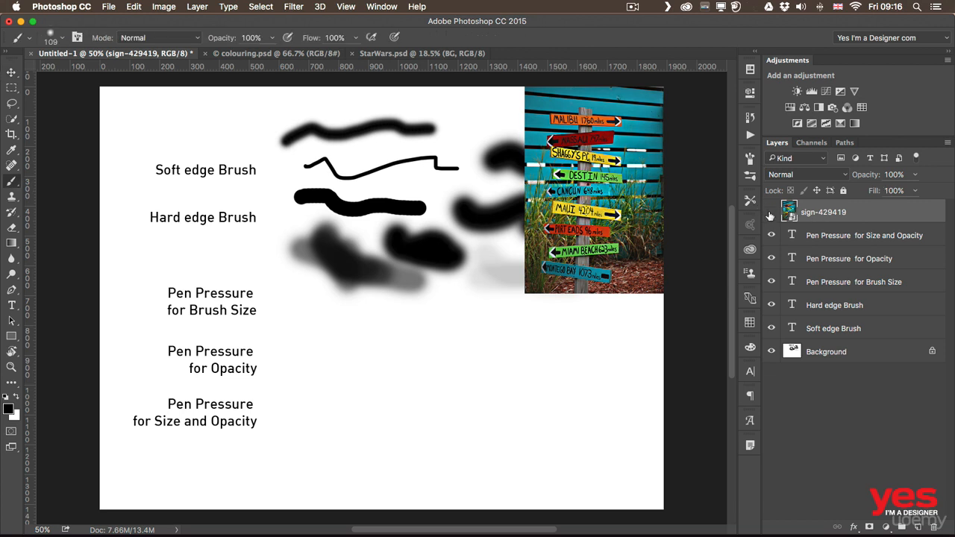
pyautogui.click(824, 349)
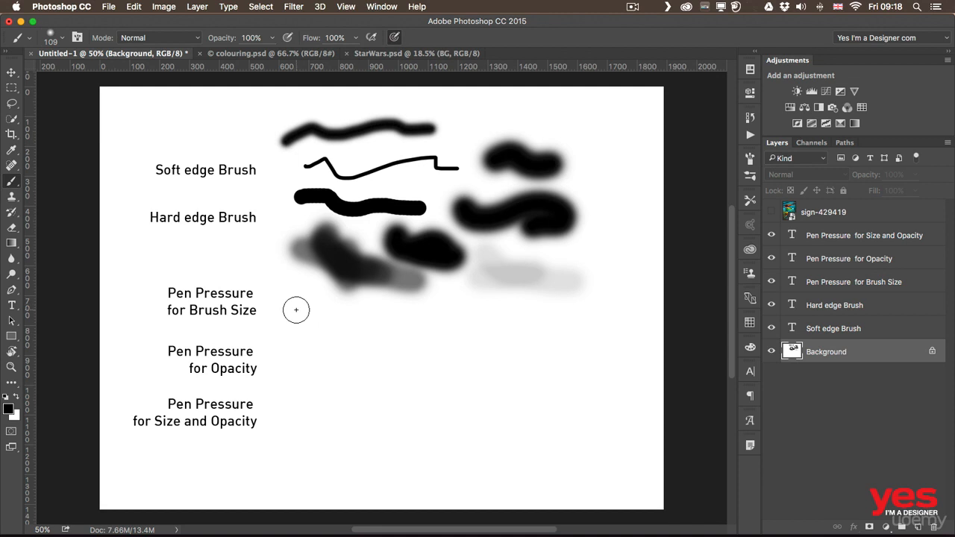
# Step: Paint three soft black strokes beside the Pen Pressure labels, varying pen pressure for size, and fill the Background layer with the white background color
pyautogui.moveTo(285, 307)
pyautogui.mouseDown()
pyautogui.moveTo(315, 293)
pyautogui.moveTo(331, 312)
pyautogui.moveTo(382, 319)
pyautogui.mouseUp()
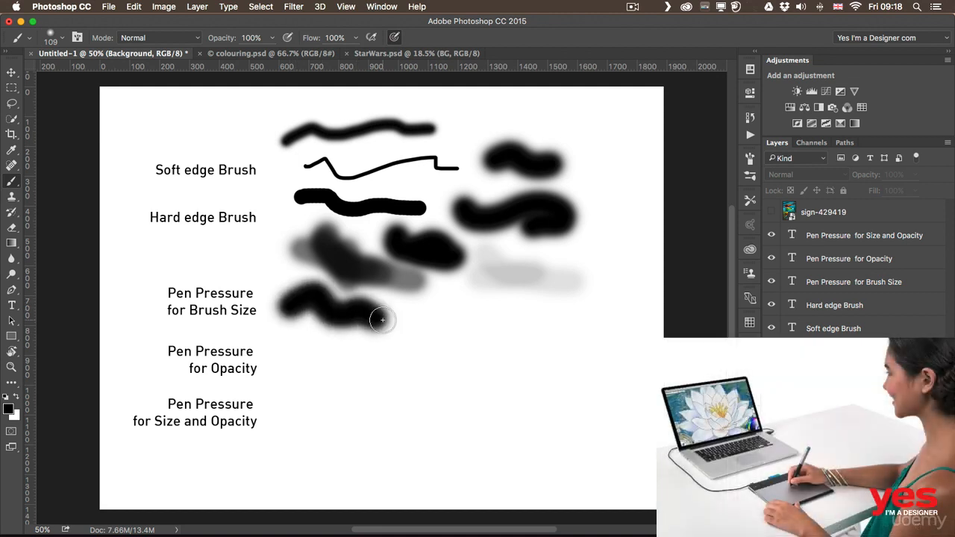
pyautogui.moveTo(405, 315)
pyautogui.mouseDown()
pyautogui.moveTo(436, 320)
pyautogui.moveTo(466, 315)
pyautogui.moveTo(489, 326)
pyautogui.moveTo(524, 307)
pyautogui.moveTo(632, 322)
pyautogui.mouseUp()
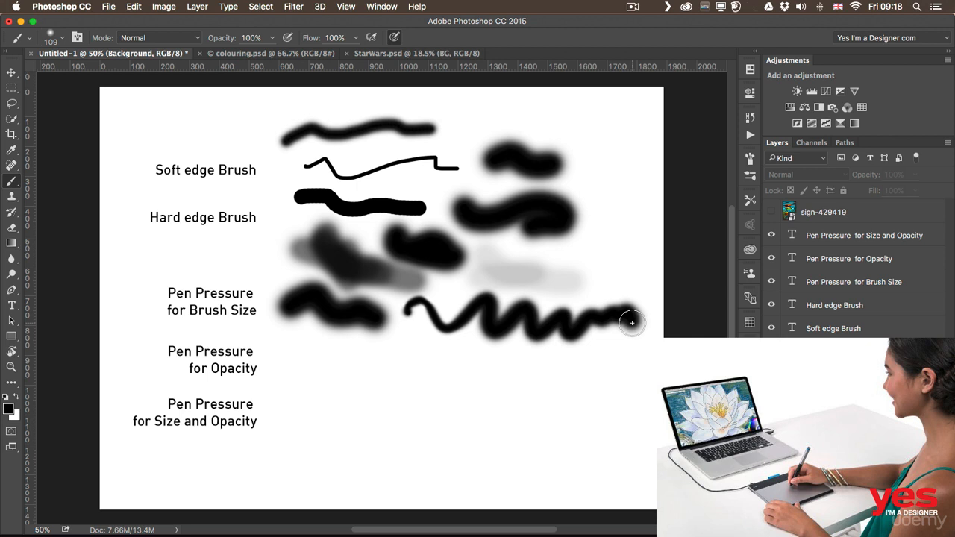
pyautogui.moveTo(298, 340)
pyautogui.mouseDown()
pyautogui.moveTo(305, 368)
pyautogui.moveTo(344, 340)
pyautogui.moveTo(327, 395)
pyautogui.moveTo(377, 359)
pyautogui.moveTo(370, 421)
pyautogui.moveTo(421, 382)
pyautogui.moveTo(439, 417)
pyautogui.moveTo(482, 405)
pyautogui.moveTo(514, 426)
pyautogui.moveTo(558, 434)
pyautogui.mouseUp()
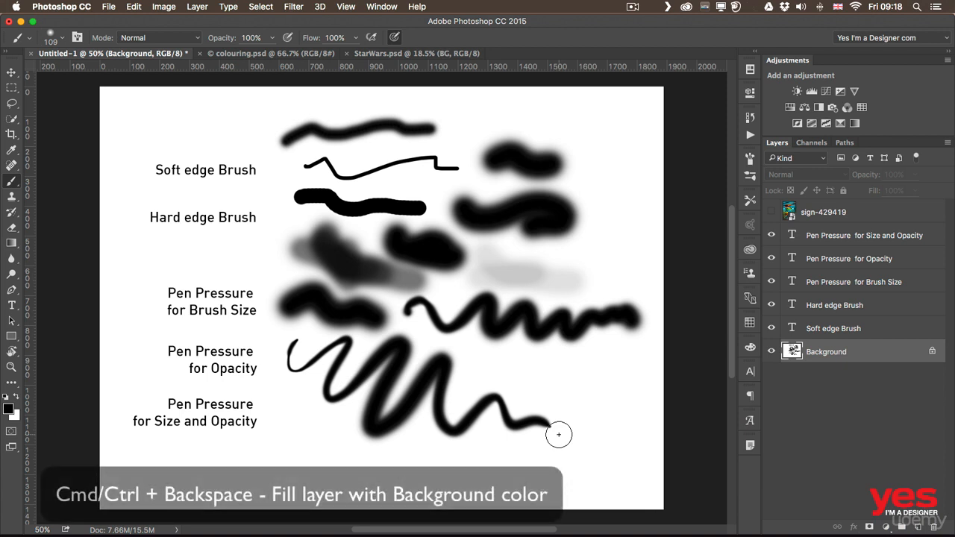
pyautogui.press('super+BackSpace')
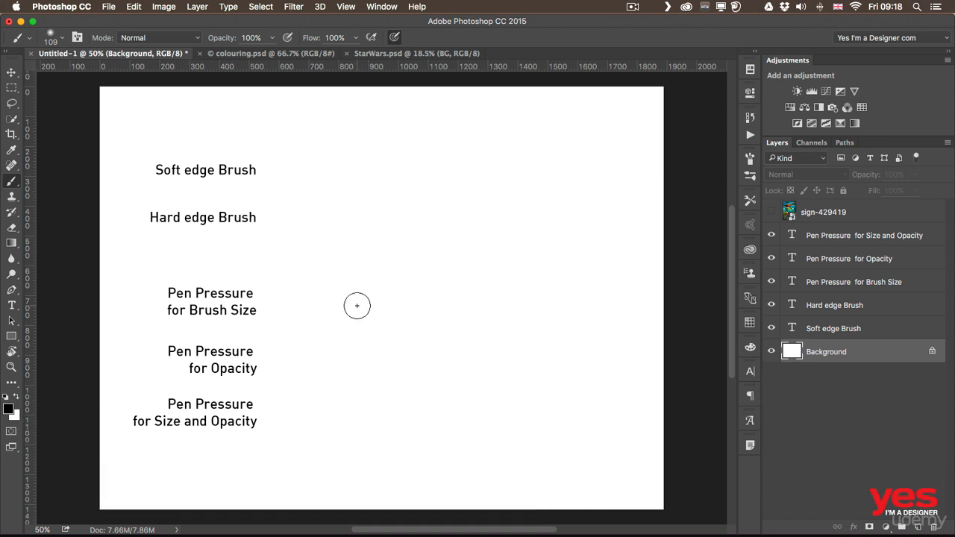
# Step: Paint hard-edged looping strokes with pen pressure, varying size across the upper canvas and opacity beside the Pen Pressure labels
pyautogui.moveTo(418, 260)
pyautogui.mouseDown()
pyautogui.moveTo(422, 462)
pyautogui.moveTo(399, 473)
pyautogui.moveTo(410, 470)
pyautogui.moveTo(416, 492)
pyautogui.moveTo(407, 487)
pyautogui.mouseUp()
pyautogui.moveTo(332, 146)
pyautogui.mouseDown()
pyautogui.moveTo(410, 114)
pyautogui.moveTo(314, 182)
pyautogui.moveTo(425, 153)
pyautogui.moveTo(413, 149)
pyautogui.moveTo(326, 226)
pyautogui.moveTo(428, 202)
pyautogui.moveTo(467, 155)
pyautogui.moveTo(361, 289)
pyautogui.moveTo(542, 185)
pyautogui.moveTo(460, 299)
pyautogui.moveTo(410, 298)
pyautogui.moveTo(572, 253)
pyautogui.moveTo(522, 276)
pyautogui.moveTo(472, 326)
pyautogui.moveTo(567, 311)
pyautogui.moveTo(549, 307)
pyautogui.moveTo(504, 342)
pyautogui.moveTo(553, 344)
pyautogui.mouseUp()
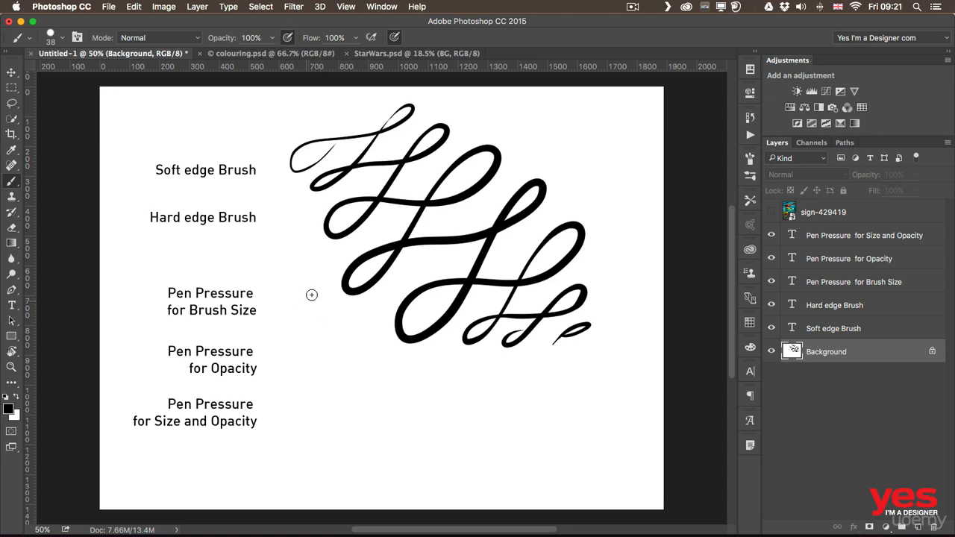
pyautogui.moveTo(310, 297)
pyautogui.mouseDown()
pyautogui.moveTo(277, 315)
pyautogui.moveTo(352, 308)
pyautogui.moveTo(281, 355)
pyautogui.moveTo(343, 356)
pyautogui.moveTo(372, 333)
pyautogui.moveTo(303, 376)
pyautogui.moveTo(411, 388)
pyautogui.moveTo(349, 425)
pyautogui.moveTo(466, 376)
pyautogui.moveTo(397, 446)
pyautogui.moveTo(486, 424)
pyautogui.moveTo(488, 413)
pyautogui.moveTo(486, 421)
pyautogui.moveTo(566, 405)
pyautogui.moveTo(523, 427)
pyautogui.moveTo(576, 431)
pyautogui.mouseUp()
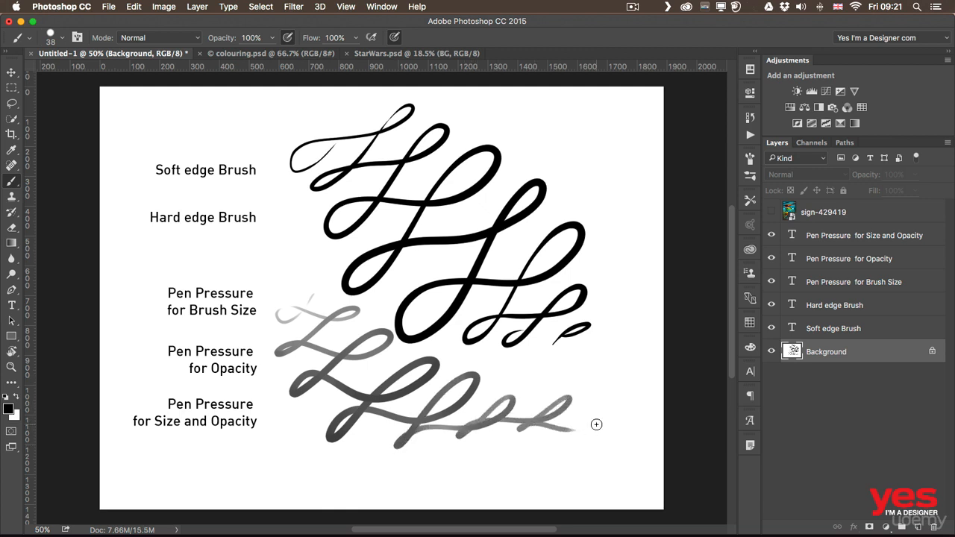
# Step: Clear the Background layer with white and paint a looping stroke diagonally across the canvas with pen pressure controlling opacity
pyautogui.press('super+BackSpace')
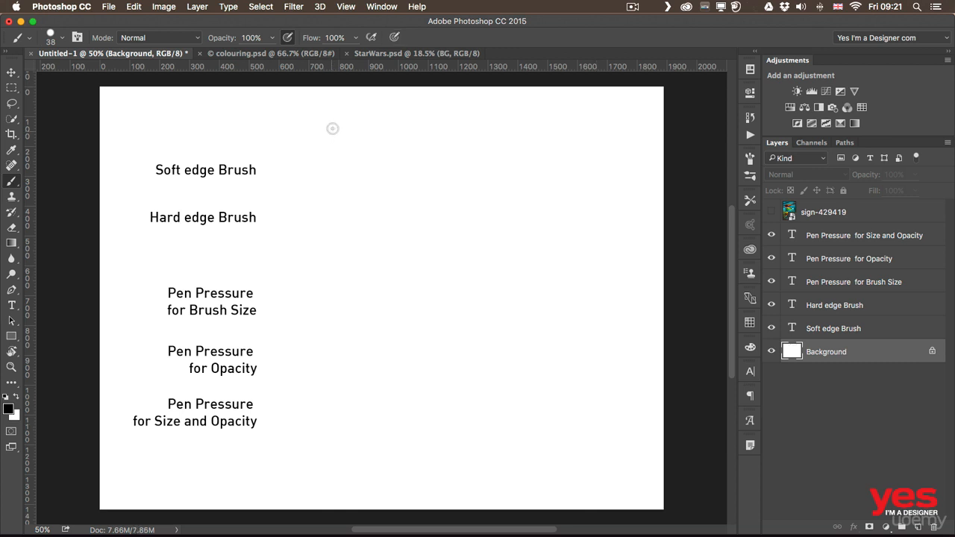
pyautogui.moveTo(352, 106)
pyautogui.mouseDown()
pyautogui.moveTo(298, 134)
pyautogui.moveTo(377, 134)
pyautogui.mouseUp()
pyautogui.moveTo(331, 176)
pyautogui.mouseDown()
pyautogui.moveTo(464, 164)
pyautogui.moveTo(400, 168)
pyautogui.moveTo(327, 219)
pyautogui.moveTo(436, 220)
pyautogui.moveTo(467, 190)
pyautogui.moveTo(367, 258)
pyautogui.moveTo(408, 239)
pyautogui.moveTo(497, 229)
pyautogui.moveTo(393, 273)
pyautogui.moveTo(504, 260)
pyautogui.moveTo(492, 255)
pyautogui.moveTo(429, 287)
pyautogui.moveTo(539, 278)
pyautogui.moveTo(508, 292)
pyautogui.moveTo(485, 293)
pyautogui.moveTo(604, 271)
pyautogui.moveTo(449, 368)
pyautogui.moveTo(583, 343)
pyautogui.moveTo(576, 328)
pyautogui.moveTo(521, 364)
pyautogui.moveTo(613, 361)
pyautogui.mouseUp()
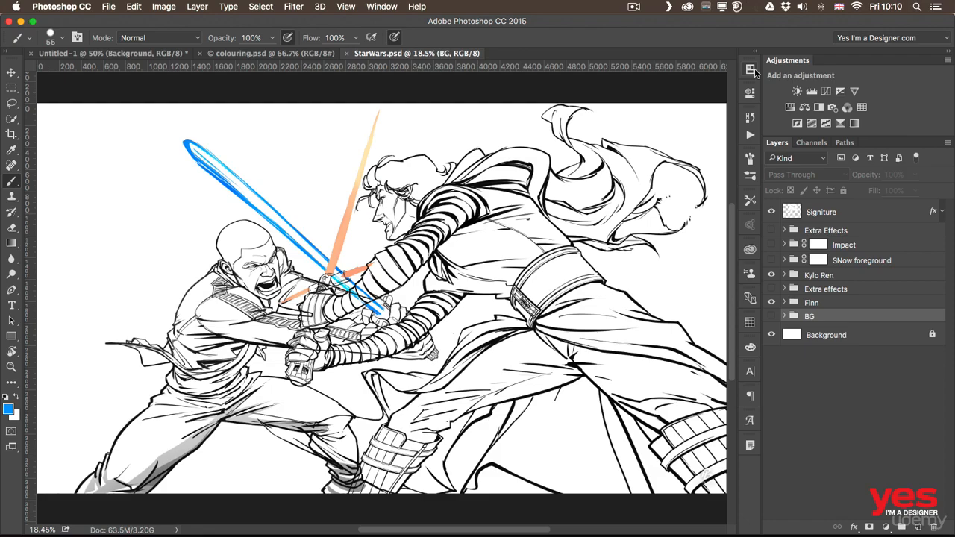
# Step: In StarWars.psd, examine the line work of both characters' faces, arms and lightsabers up close
pyautogui.press('z')
pyautogui.moveTo(399, 203); pyautogui.dragTo(466, 203)
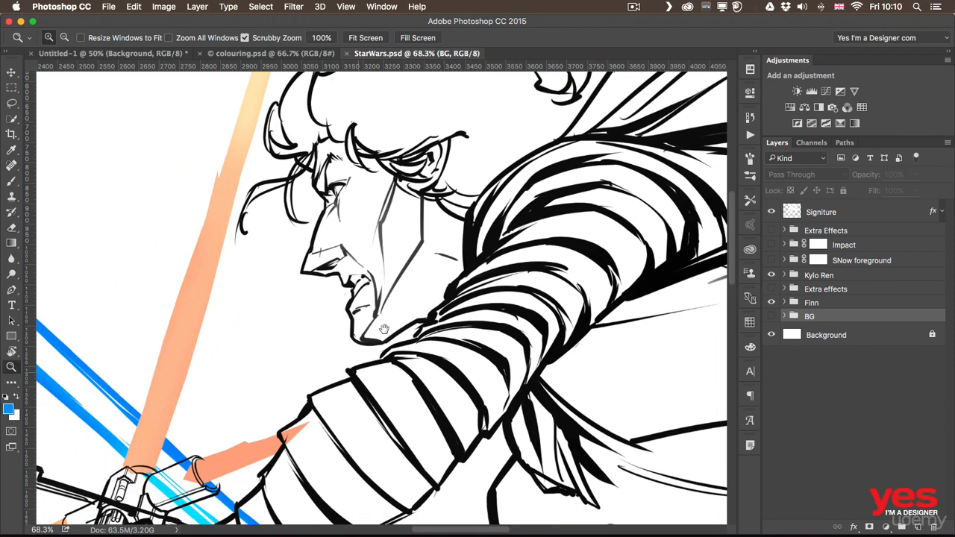
pyautogui.moveTo(347, 395); pyautogui.dragTo(411, 235)
pyautogui.moveTo(289, 334); pyautogui.dragTo(526, 231)
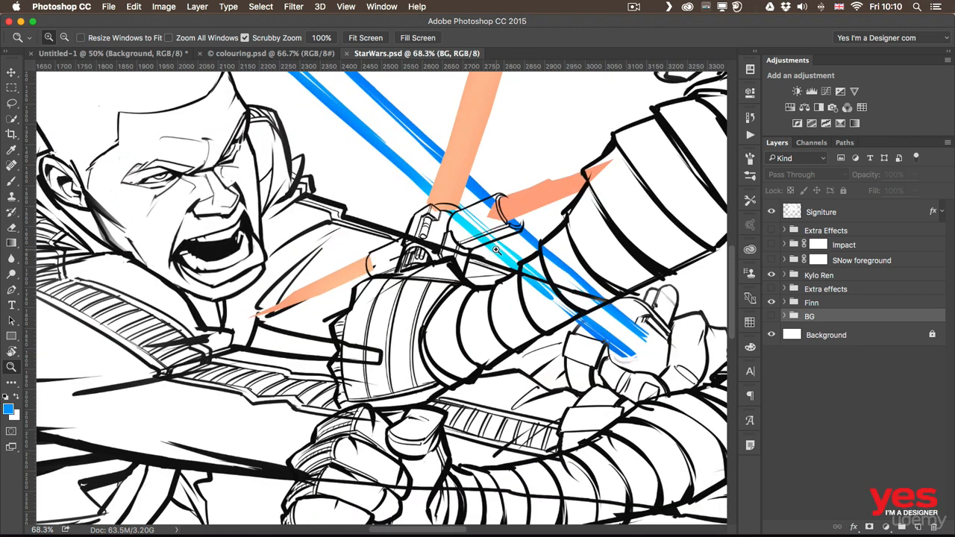
pyautogui.moveTo(155, 209); pyautogui.dragTo(286, 228)
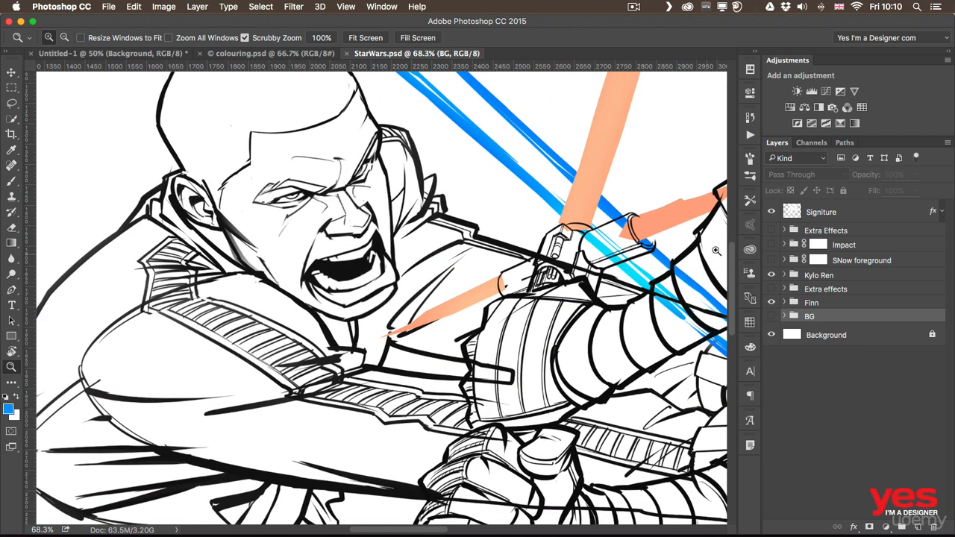
# Step: Apply the Full painting layer comp to StarWars.psd
pyautogui.click(751, 69)
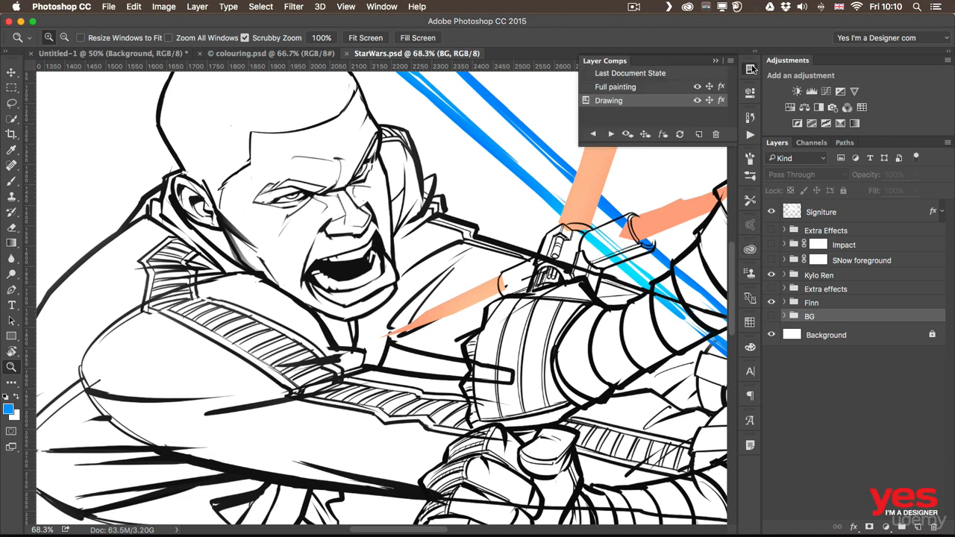
pyautogui.click(630, 87)
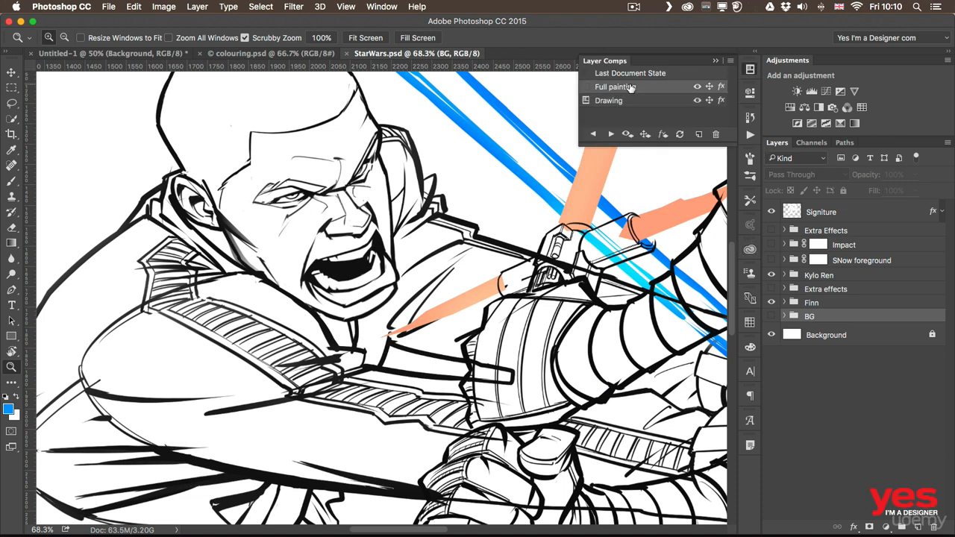
pyautogui.click(587, 88)
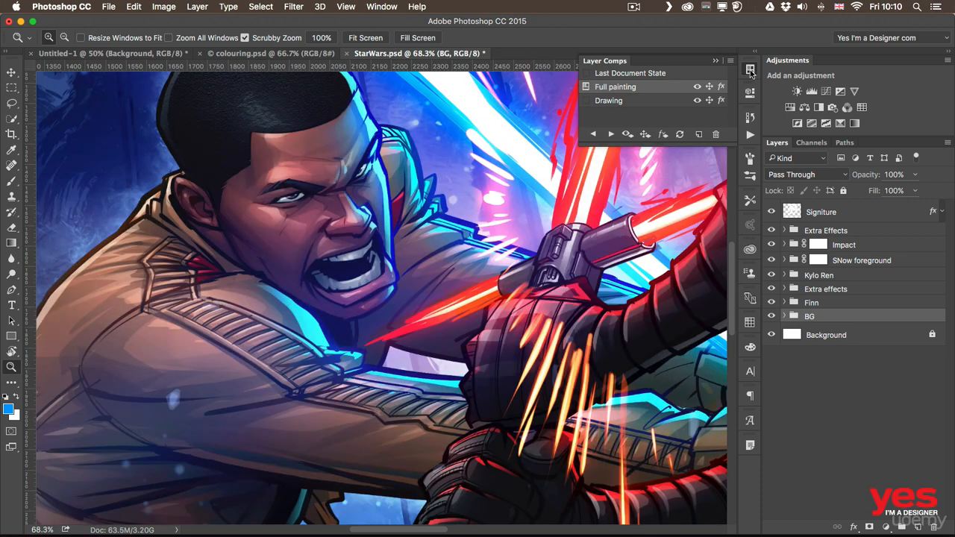
pyautogui.click(751, 72)
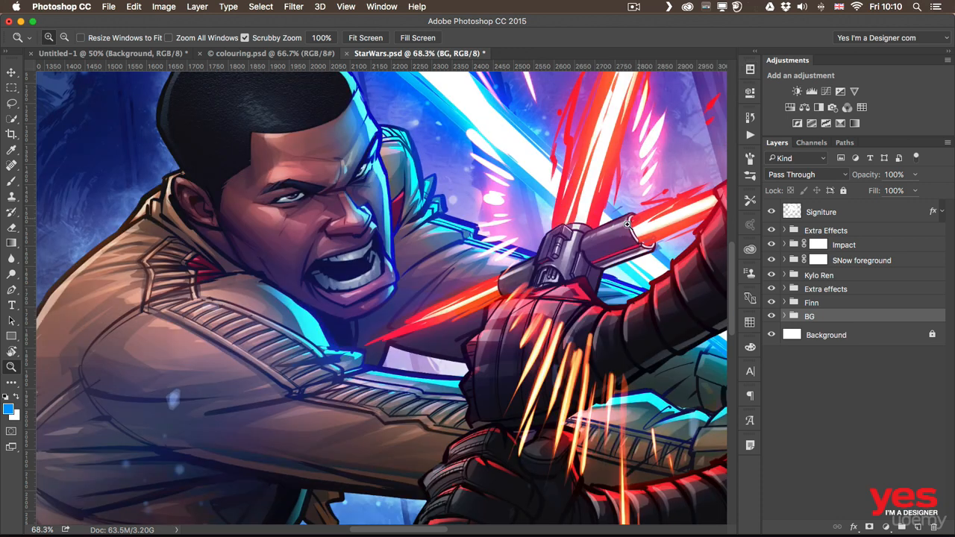
# Step: Compare the whole artwork by switching to the Drawing layer comp and back to Full painting
pyautogui.moveTo(577, 204); pyautogui.dragTo(452, 199)
pyautogui.moveTo(562, 192); pyautogui.dragTo(360, 353)
pyautogui.moveTo(515, 224); pyautogui.dragTo(415, 296)
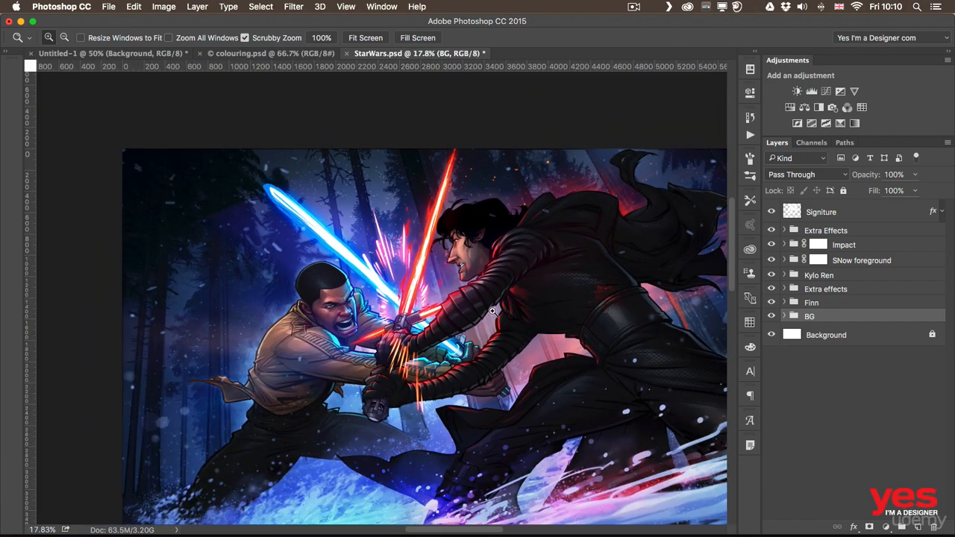
pyautogui.moveTo(384, 241); pyautogui.dragTo(397, 260)
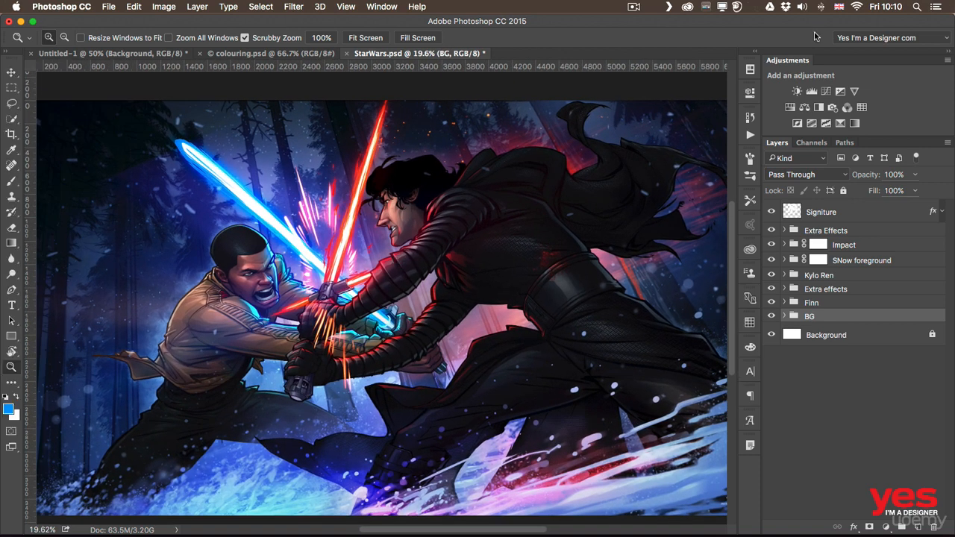
pyautogui.click(749, 71)
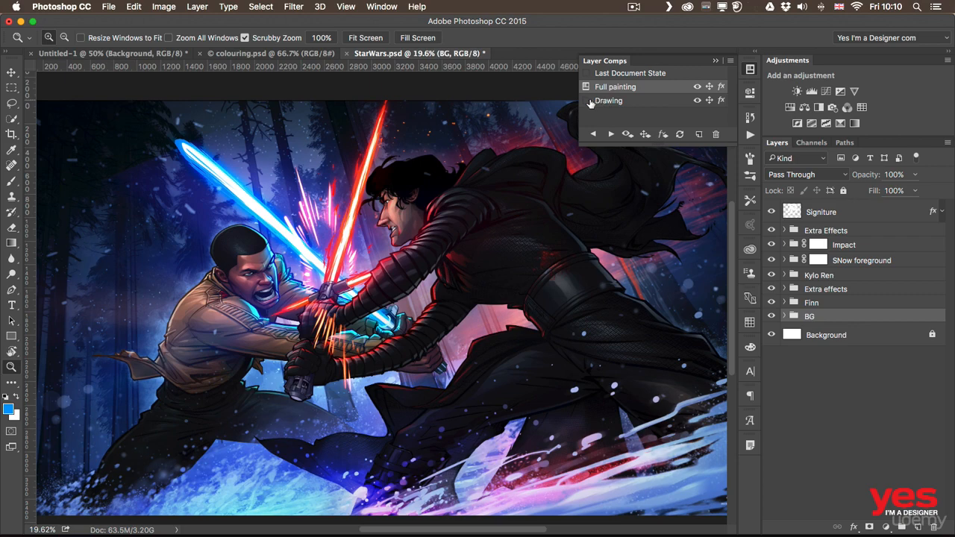
pyautogui.click(585, 100)
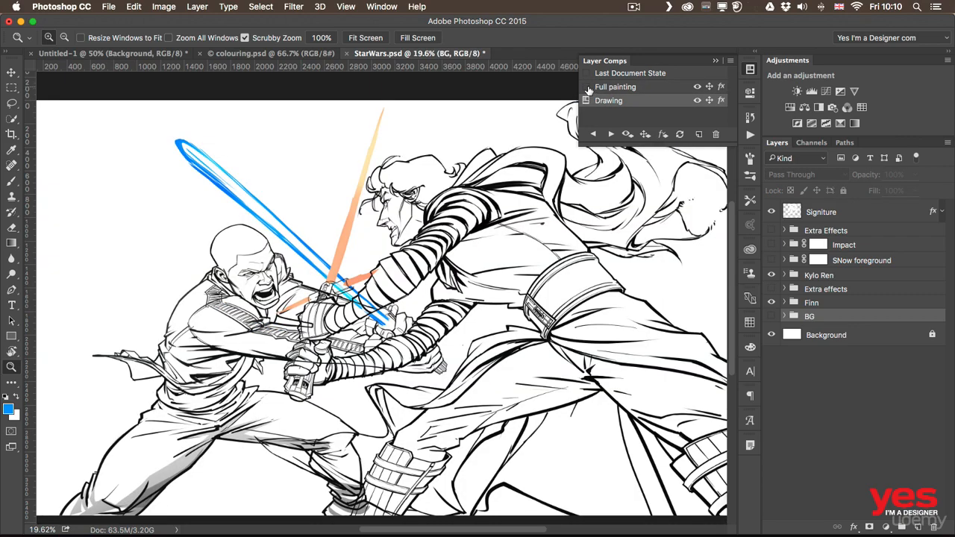
pyautogui.click(587, 88)
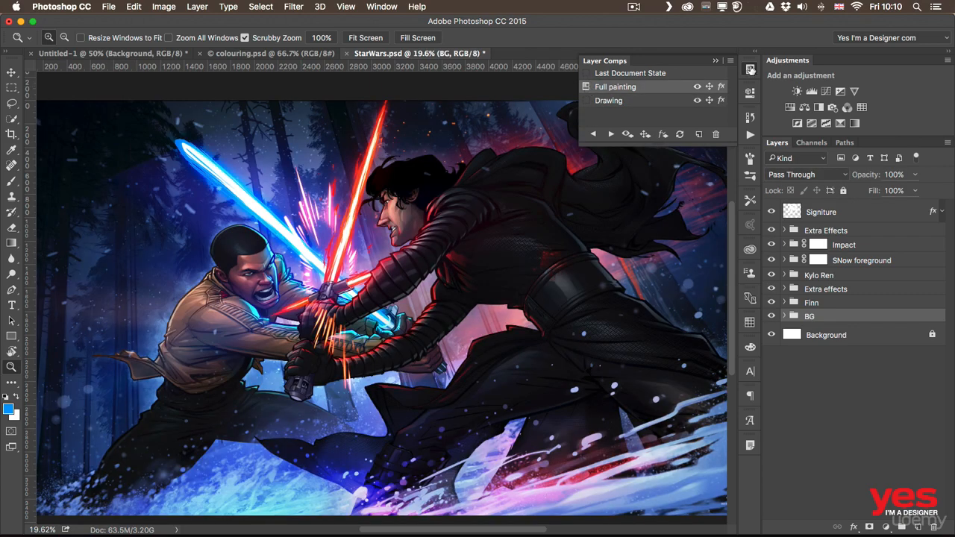
pyautogui.click(751, 68)
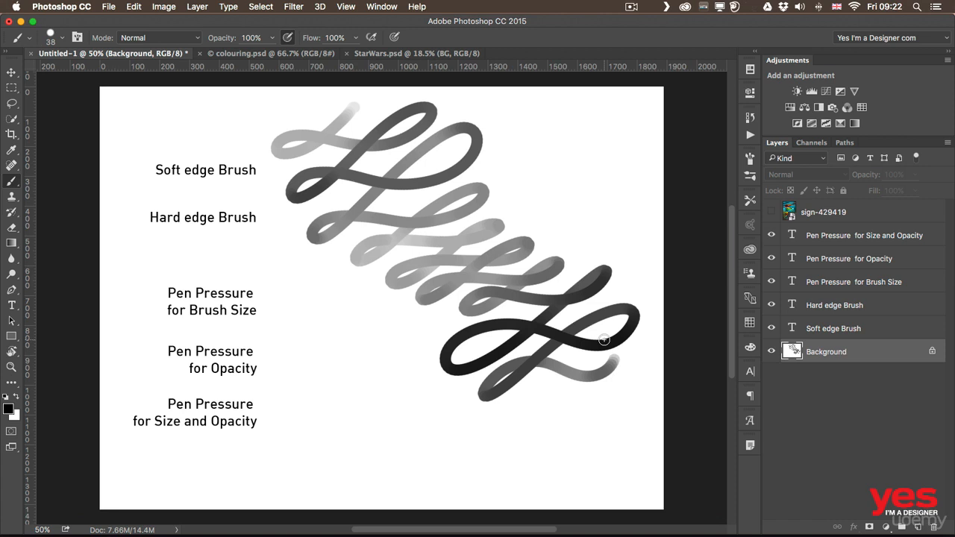
# Step: In Untitled-1, clear the looping stroke and paint one straight horizontal and one straight vertical line with a 25 px brush
pyautogui.press('super+z')
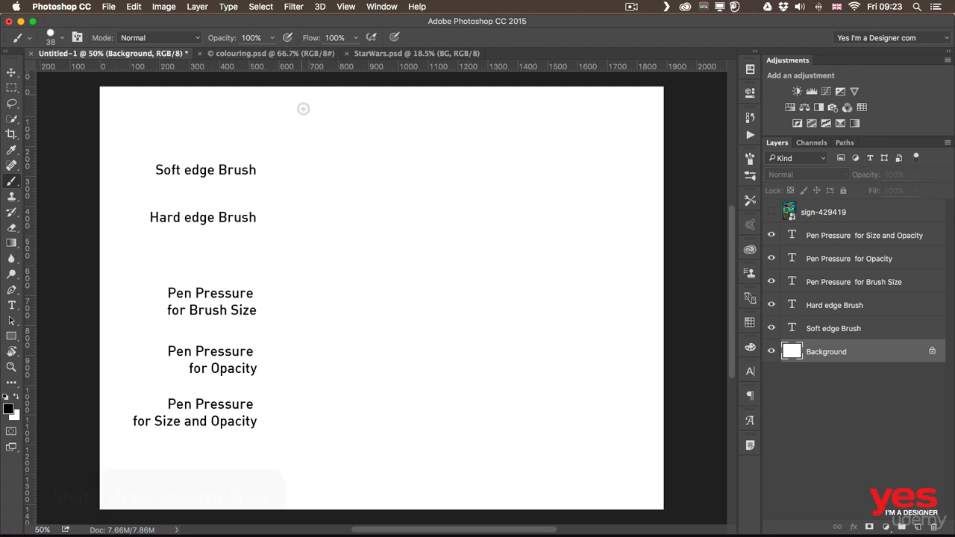
pyautogui.press('[')
pyautogui.press('[')
pyautogui.press('[')
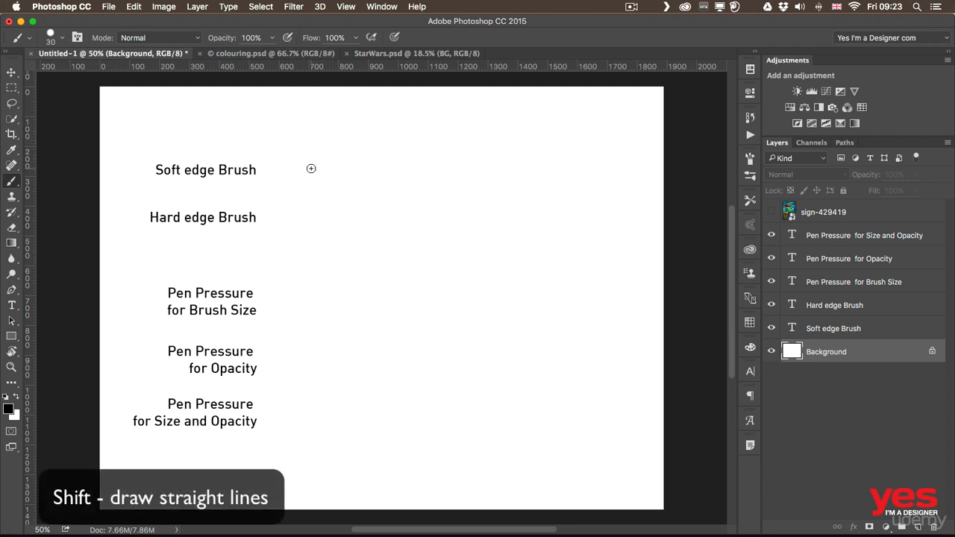
pyautogui.moveTo(304, 165)
pyautogui.mouseDown()
pyautogui.moveTo(497, 180)
pyautogui.moveTo(452, 199)
pyautogui.moveTo(452, 301)
pyautogui.mouseUp()
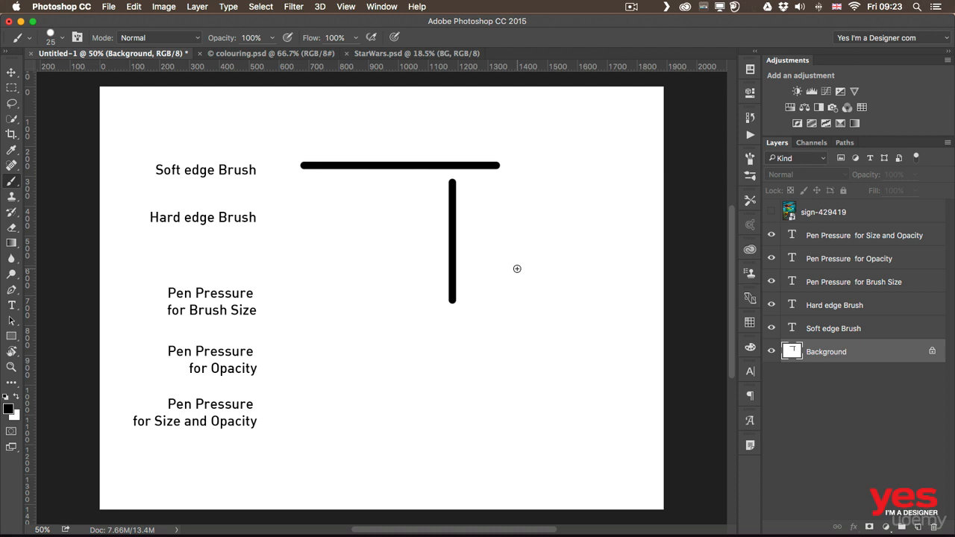
# Step: Paint a closed, irregular zigzag outline of connected straight brush segments around and beside the two straight lines
pyautogui.click(479, 217)
pyautogui.keyDown('shift'); pyautogui.click(580, 292); pyautogui.keyUp('shift')
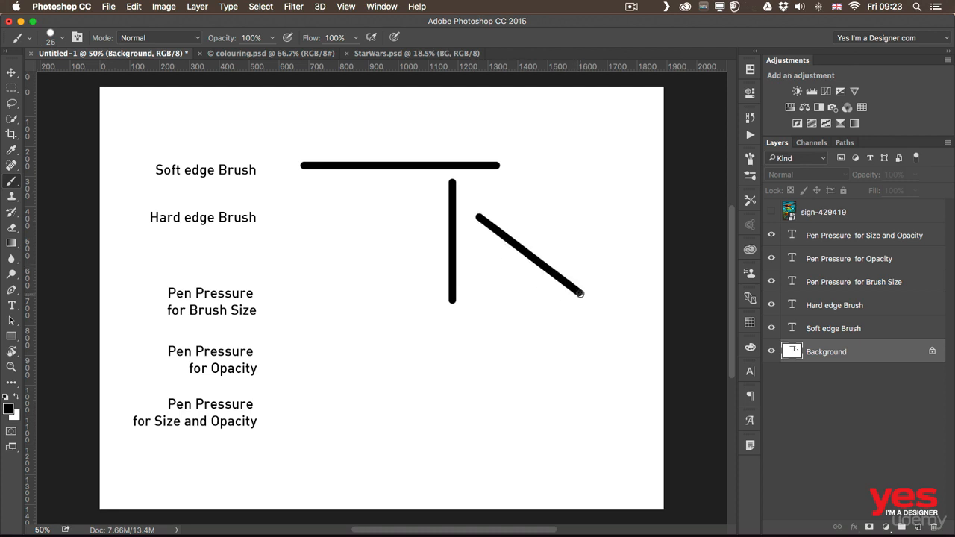
pyautogui.keyDown('shift'); pyautogui.click(608, 168); pyautogui.keyUp('shift')
pyautogui.keyDown('shift'); pyautogui.click(544, 203); pyautogui.keyUp('shift')
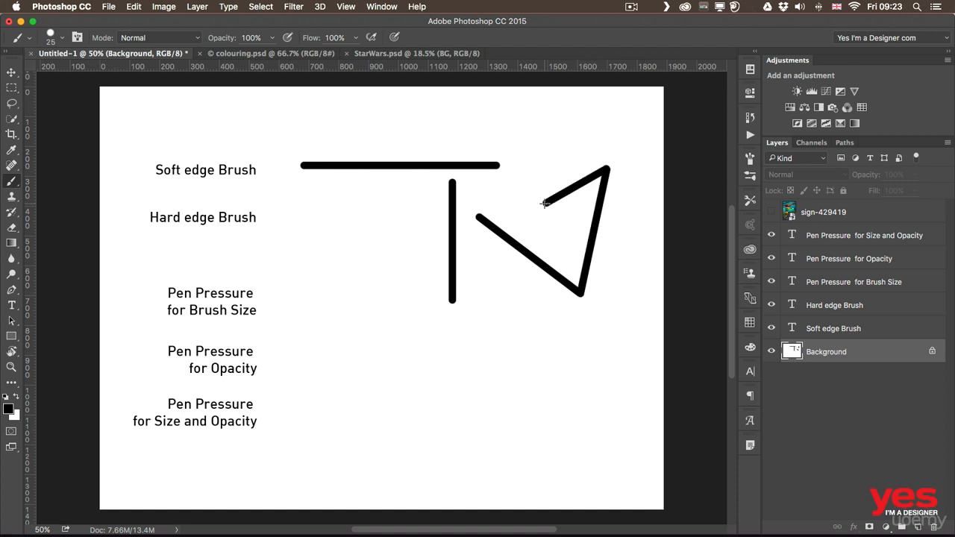
pyautogui.keyDown('shift'); pyautogui.click(564, 125); pyautogui.keyUp('shift')
pyautogui.keyDown('shift'); pyautogui.click(513, 117); pyautogui.keyUp('shift')
pyautogui.keyDown('shift'); pyautogui.click(526, 200); pyautogui.keyUp('shift')
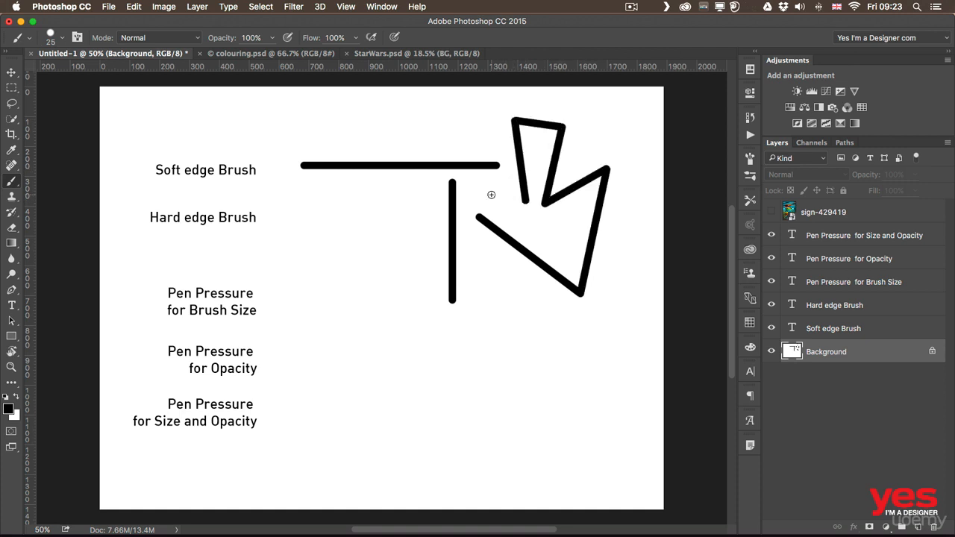
pyautogui.keyDown('shift'); pyautogui.click(491, 196); pyautogui.keyUp('shift')
pyautogui.keyDown('shift'); pyautogui.click(465, 102); pyautogui.keyUp('shift')
pyautogui.keyDown('shift'); pyautogui.click(382, 128); pyautogui.keyUp('shift')
pyautogui.keyDown('shift'); pyautogui.click(403, 203); pyautogui.keyUp('shift')
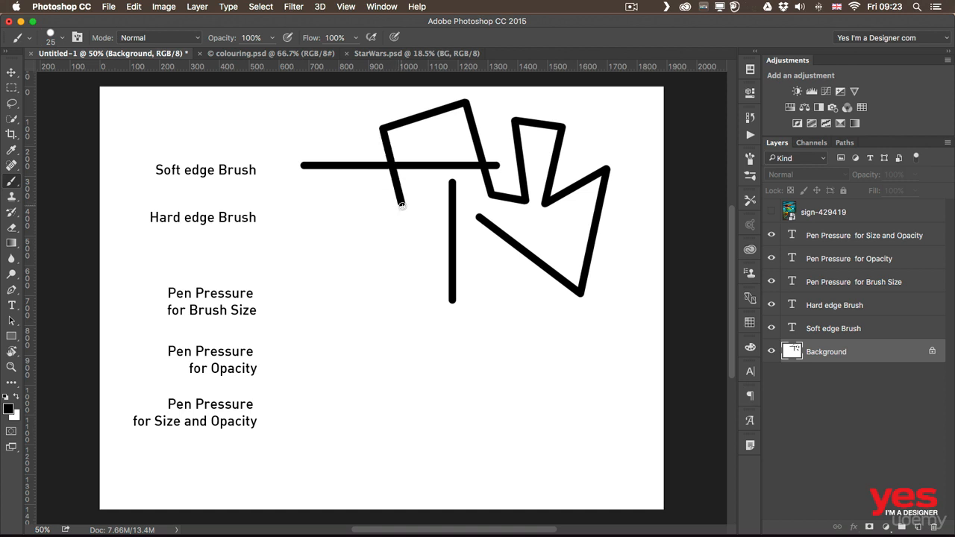
pyautogui.keyDown('shift'); pyautogui.click(395, 262); pyautogui.keyUp('shift')
pyautogui.keyDown('shift'); pyautogui.click(494, 261); pyautogui.keyUp('shift')
pyautogui.keyDown('shift'); pyautogui.click(476, 217); pyautogui.keyUp('shift')
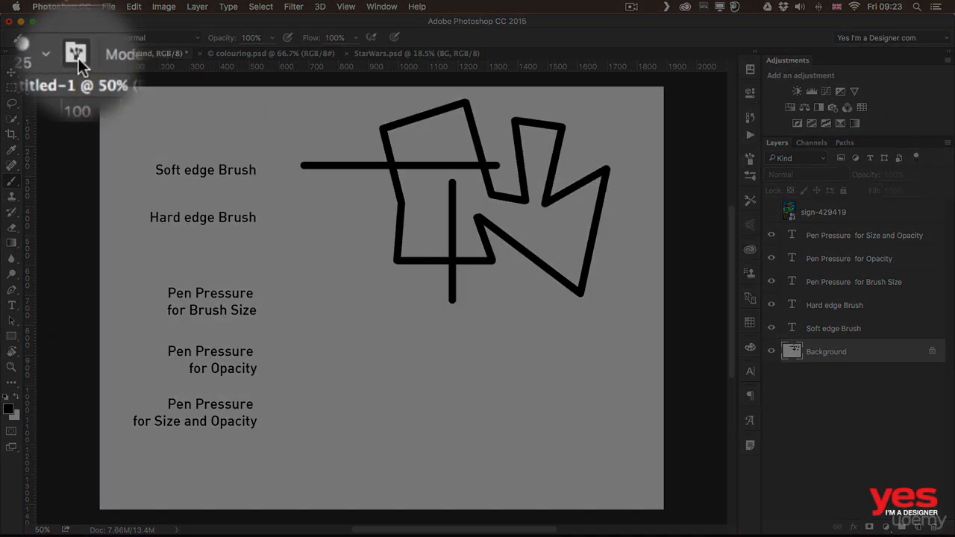
# Step: Review the brush tip, Shape Dynamics and Scattering settings, switch both options off again and close the brush settings
pyautogui.click(77, 38)
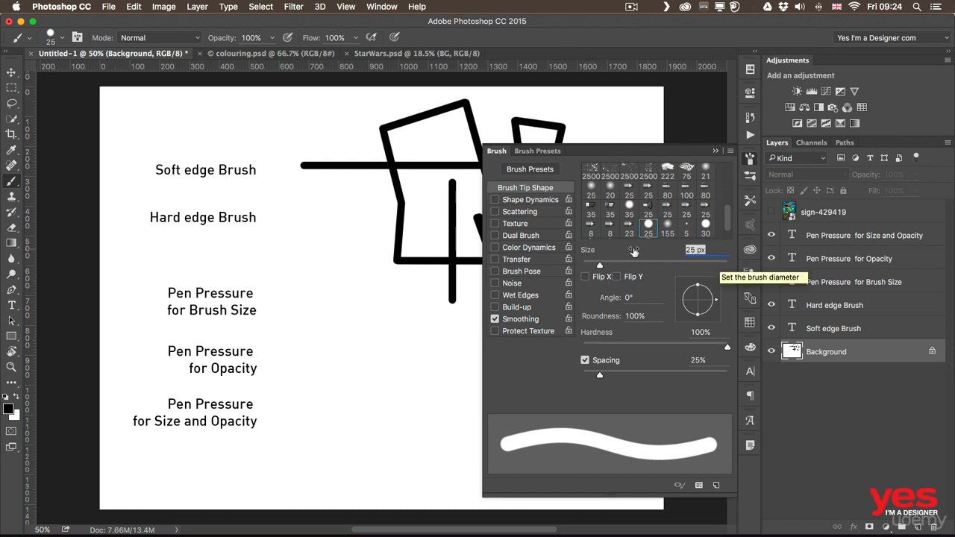
pyautogui.click(531, 200)
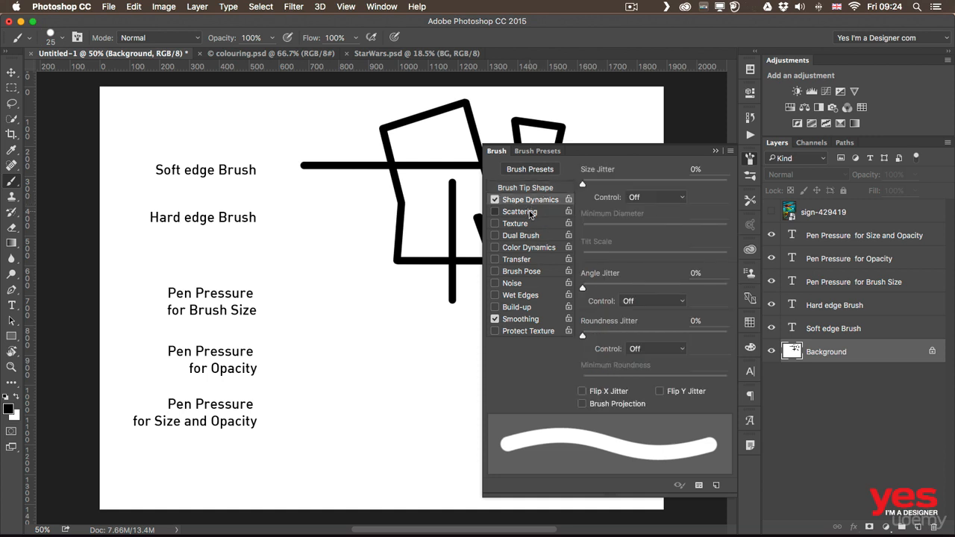
pyautogui.click(530, 213)
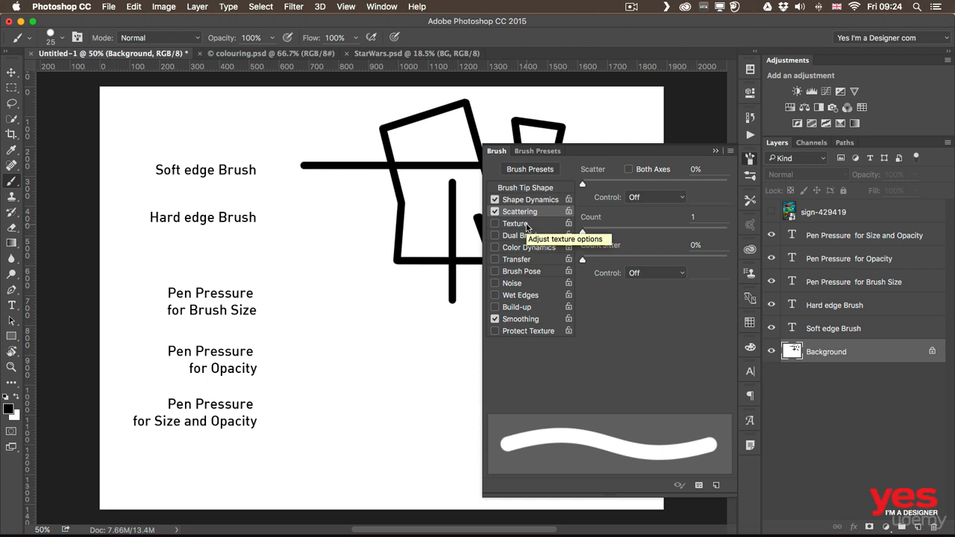
pyautogui.click(494, 212)
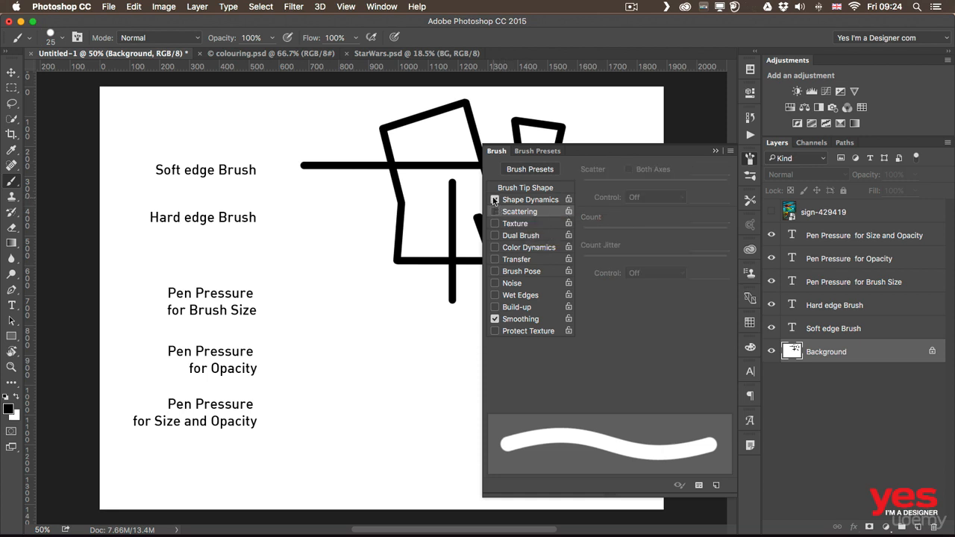
pyautogui.click(493, 200)
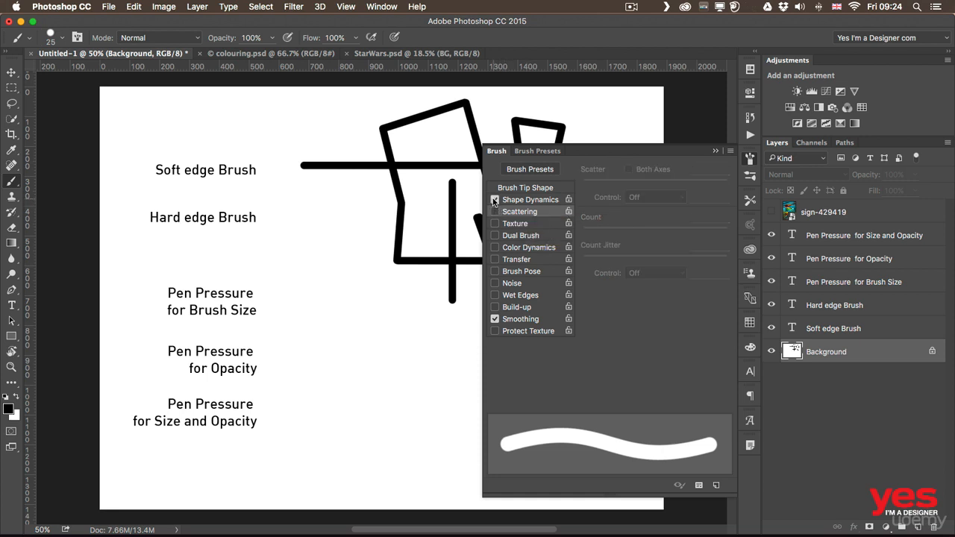
pyautogui.click(539, 189)
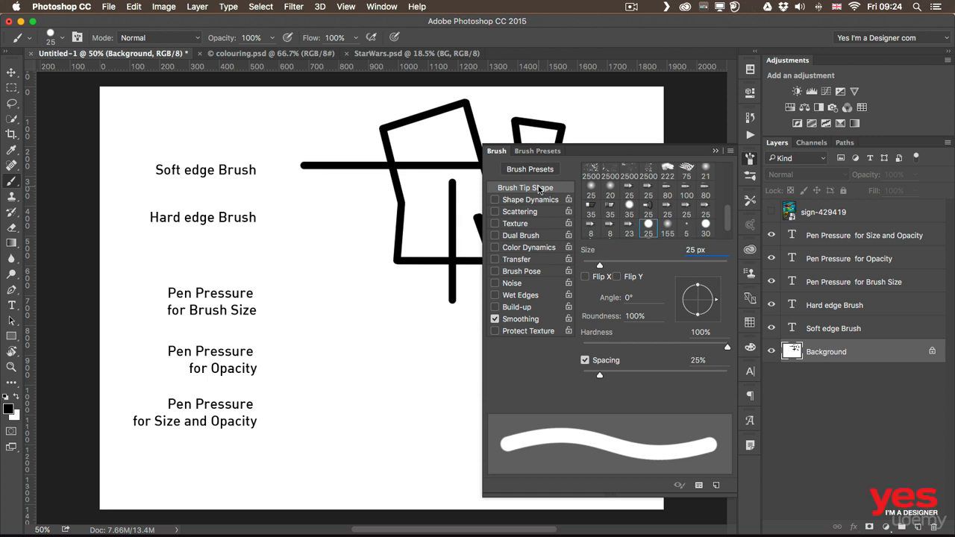
pyautogui.click(749, 159)
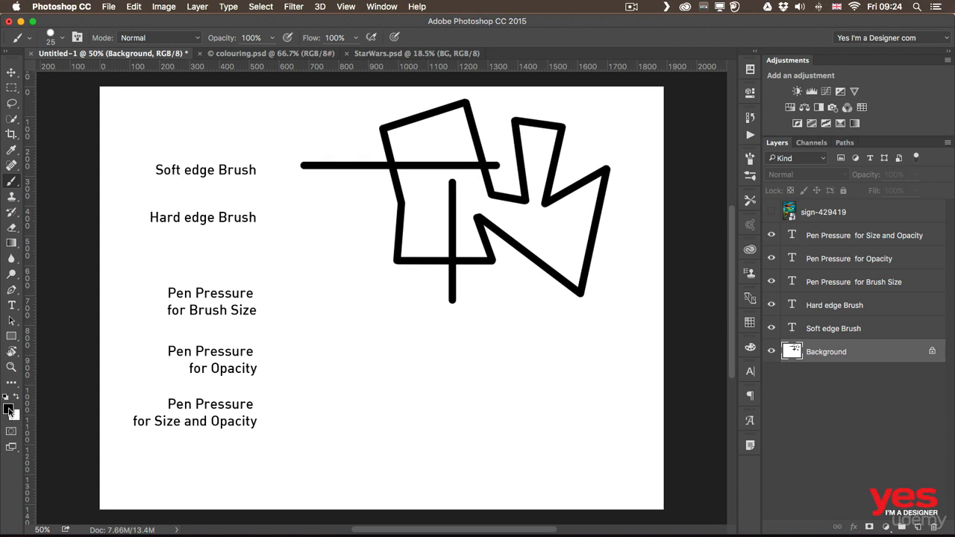
# Step: Set the foreground colour to a bright cyan and paint a wavy stroke below the horizontal black line
pyautogui.click(9, 409)
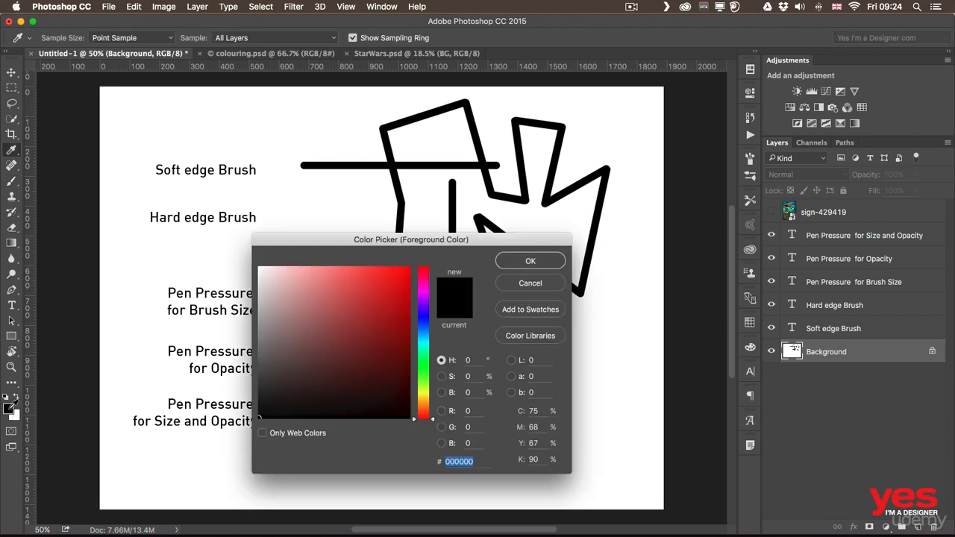
pyautogui.moveTo(431, 237); pyautogui.dragTo(410, 154)
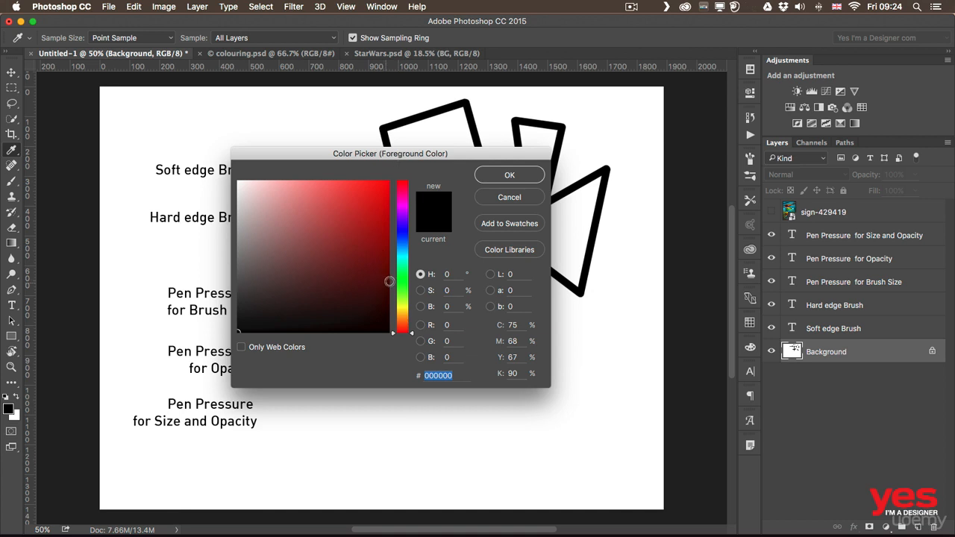
pyautogui.moveTo(403, 263); pyautogui.dragTo(405, 222)
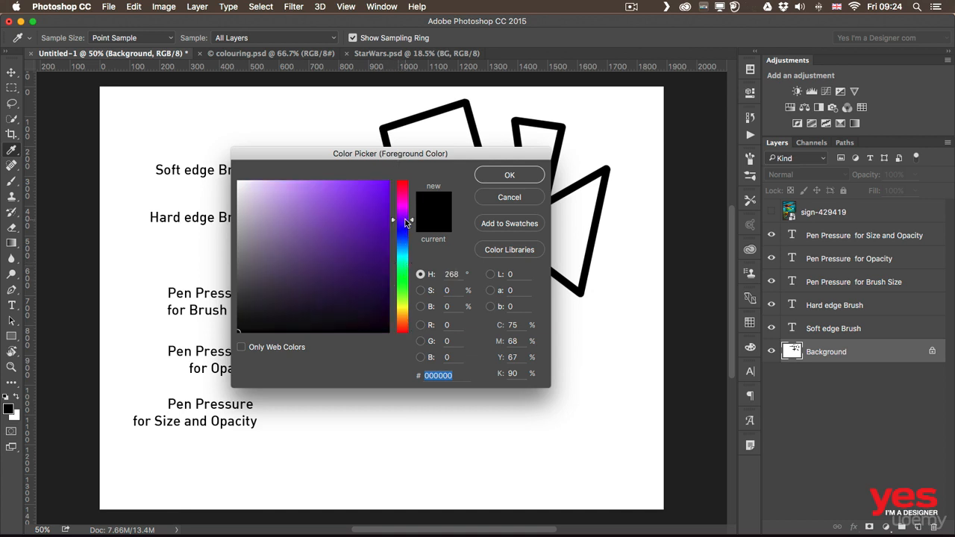
pyautogui.click(402, 256)
pyautogui.click(375, 189)
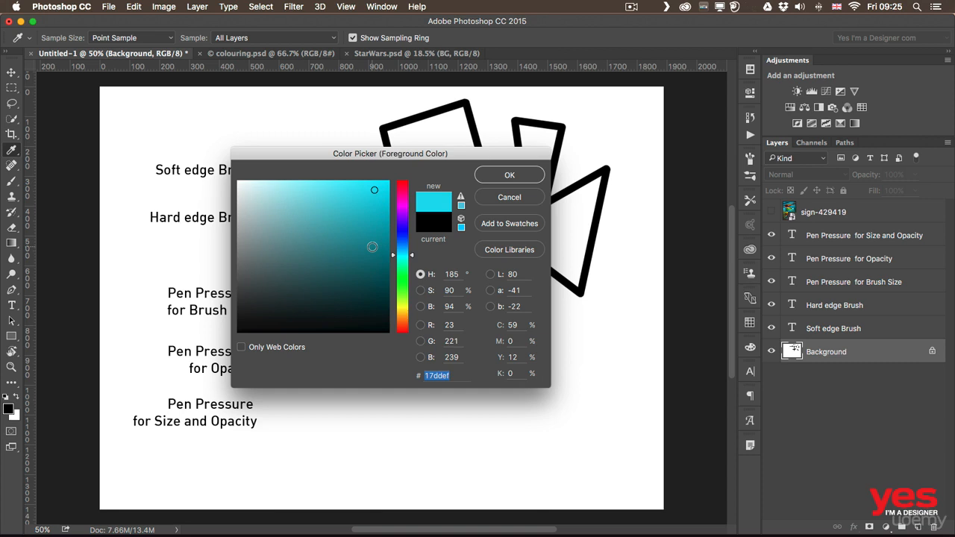
pyautogui.click(381, 187)
pyautogui.click(507, 177)
pyautogui.moveTo(309, 231); pyautogui.dragTo(403, 312)
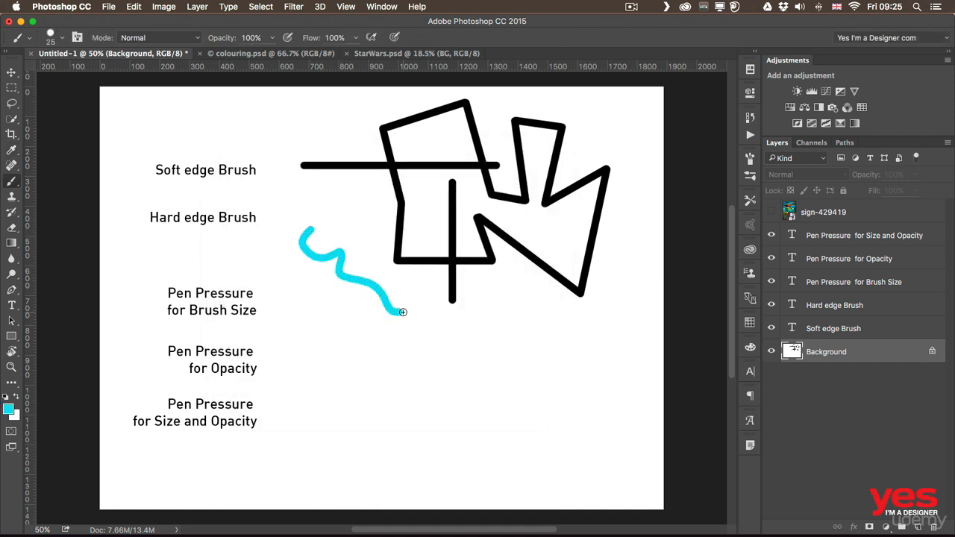
# Step: Set the background colour to red and paint a second, shorter wavy stroke in cyan beside the first
pyautogui.click(15, 416)
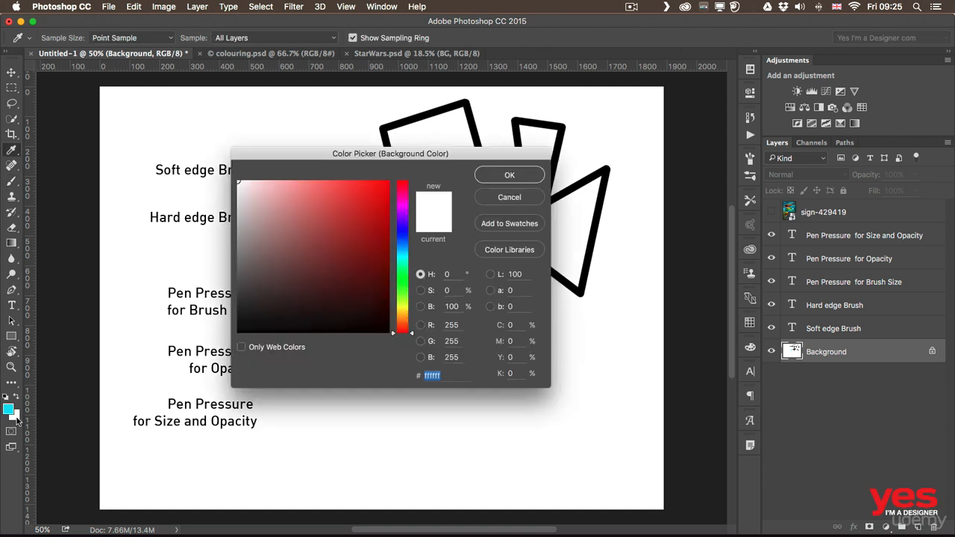
pyautogui.click(354, 193)
pyautogui.click(532, 176)
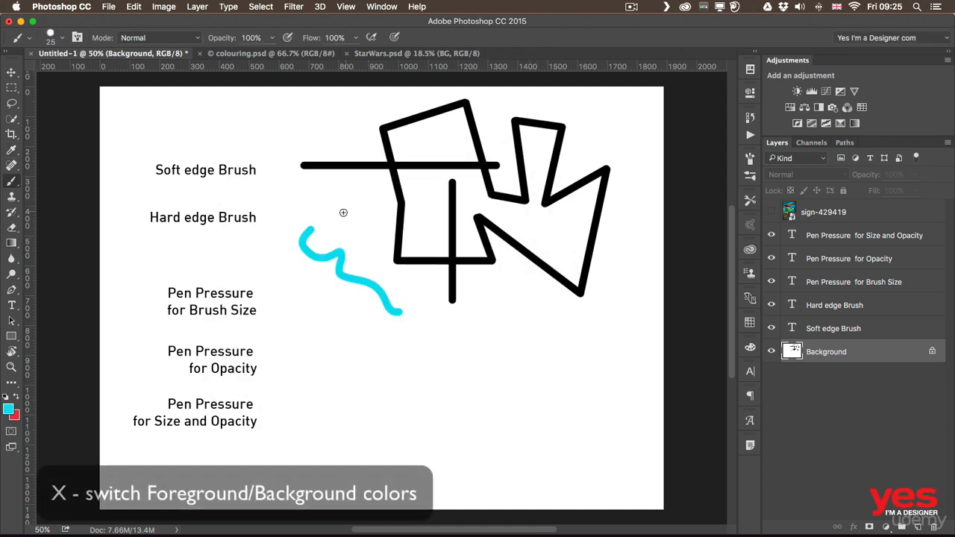
pyautogui.moveTo(345, 214); pyautogui.dragTo(369, 263)
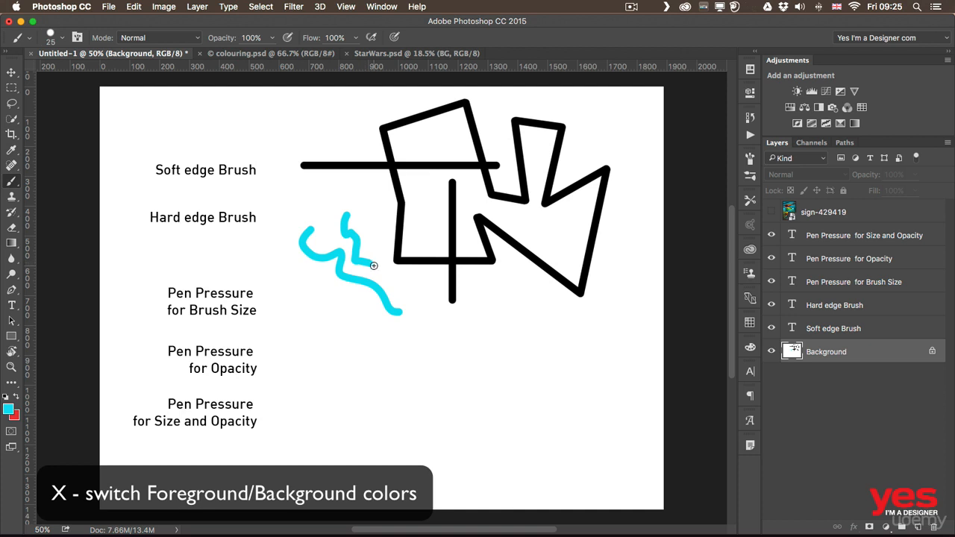
# Step: Swap the foreground and background colours and paint a red wavy stroke across the cyan ones
pyautogui.press('x')
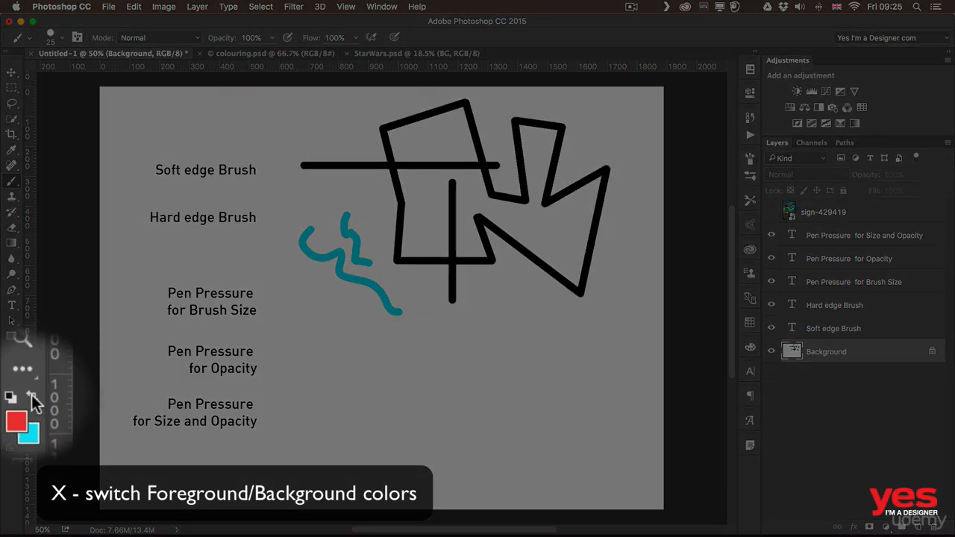
pyautogui.click(31, 395)
pyautogui.click(31, 395)
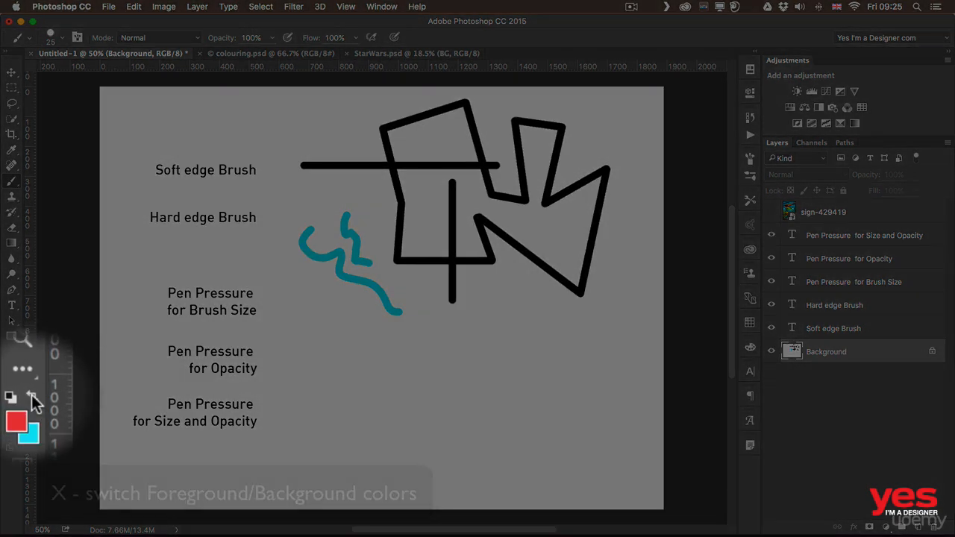
pyautogui.click(16, 399)
pyautogui.click(16, 399)
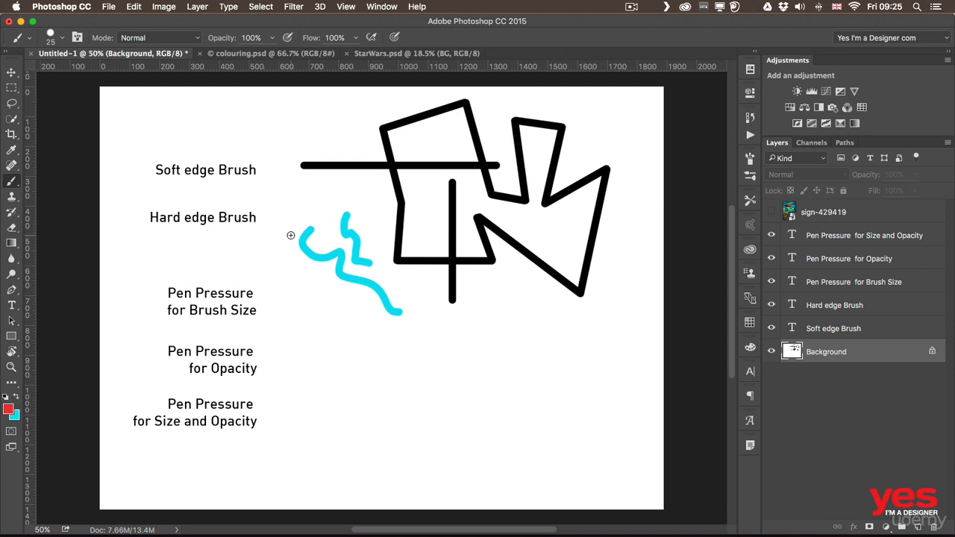
pyautogui.moveTo(312, 221)
pyautogui.mouseDown()
pyautogui.moveTo(340, 231)
pyautogui.moveTo(392, 259)
pyautogui.moveTo(412, 285)
pyautogui.mouseUp()
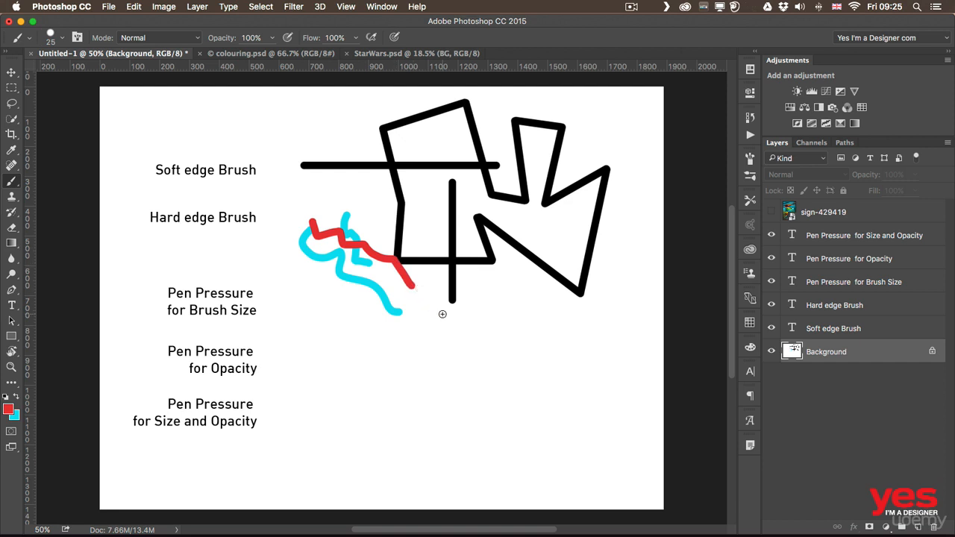
# Step: Show the sign-429419 layer, sample yellow from one of its signs and paint a wavy yellow stroke over the coloured strokes
pyautogui.click(768, 213)
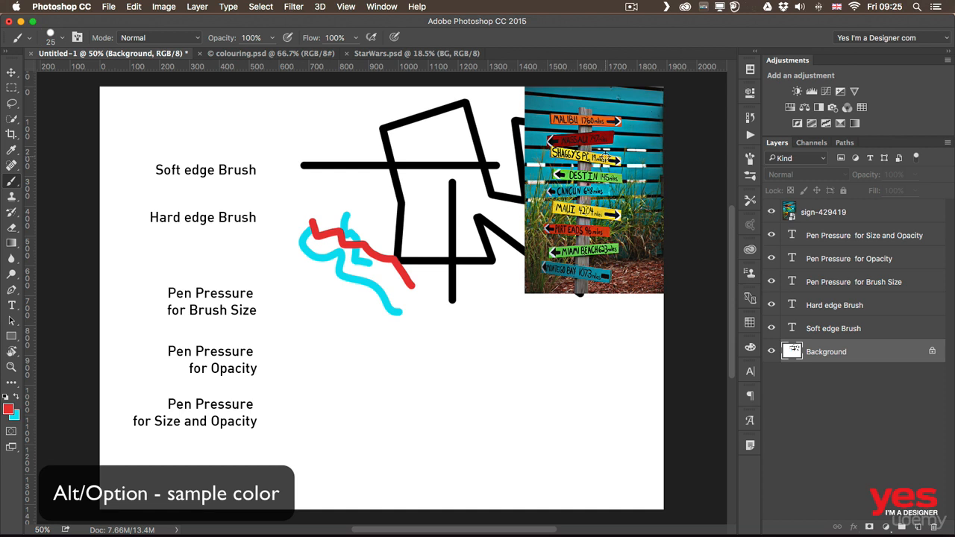
pyautogui.keyDown('alt'); pyautogui.click(606, 158); pyautogui.keyUp('alt')
pyautogui.moveTo(380, 240)
pyautogui.mouseDown()
pyautogui.moveTo(354, 278)
pyautogui.moveTo(377, 340)
pyautogui.mouseUp()
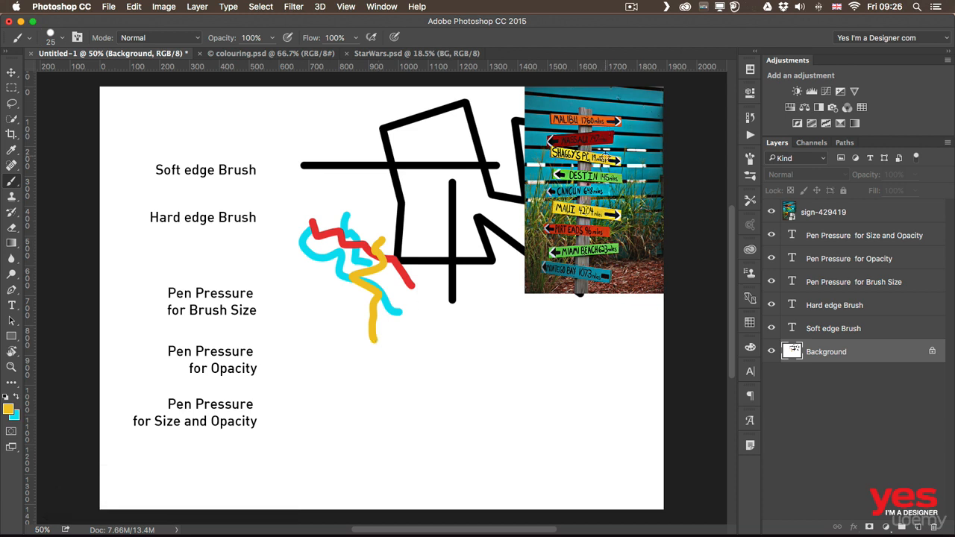
# Step: Sample orange from the Malibu sign in the photo and paint an orange zigzag stroke over the coloured strokes
pyautogui.keyDown('alt'); pyautogui.click(606, 159); pyautogui.keyUp('alt')
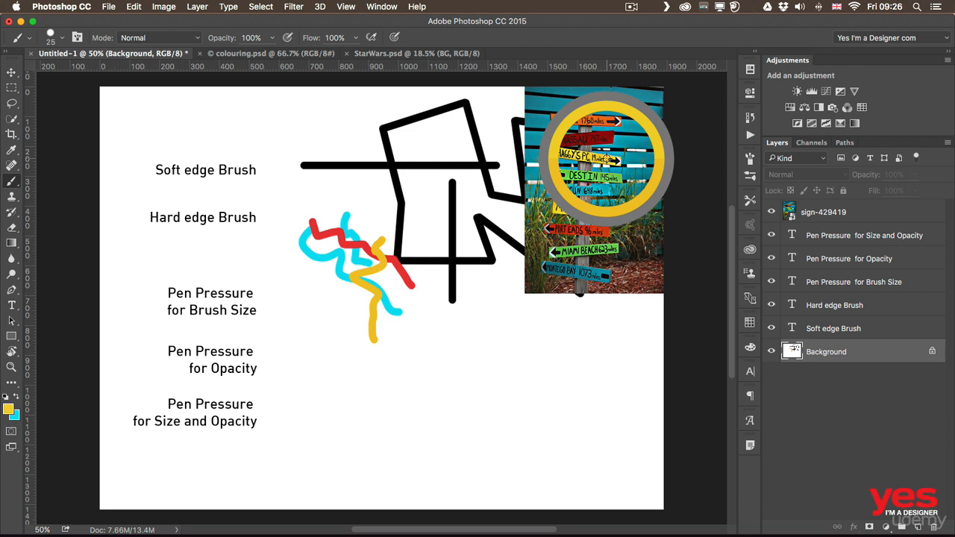
pyautogui.moveTo(607, 159); pyautogui.dragTo(605, 121)
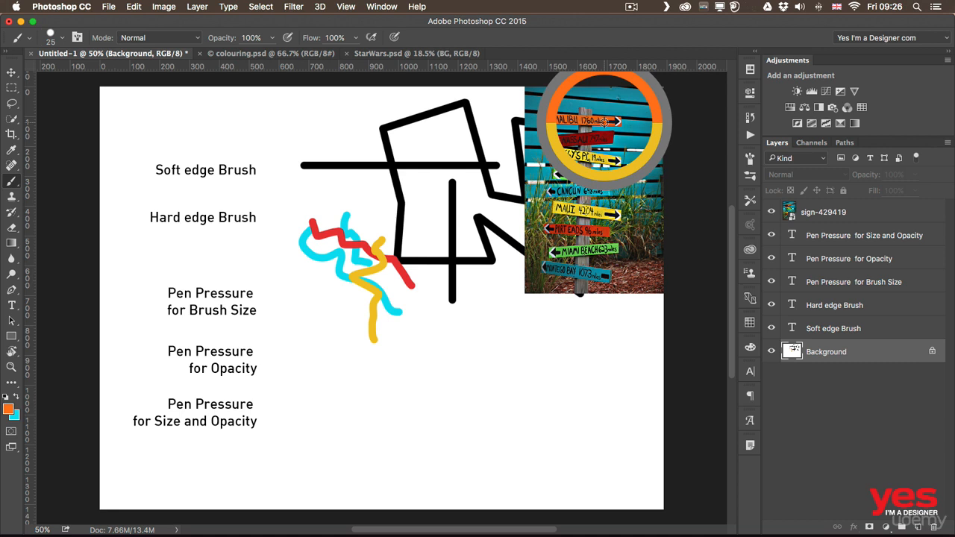
pyautogui.moveTo(605, 121); pyautogui.dragTo(604, 121)
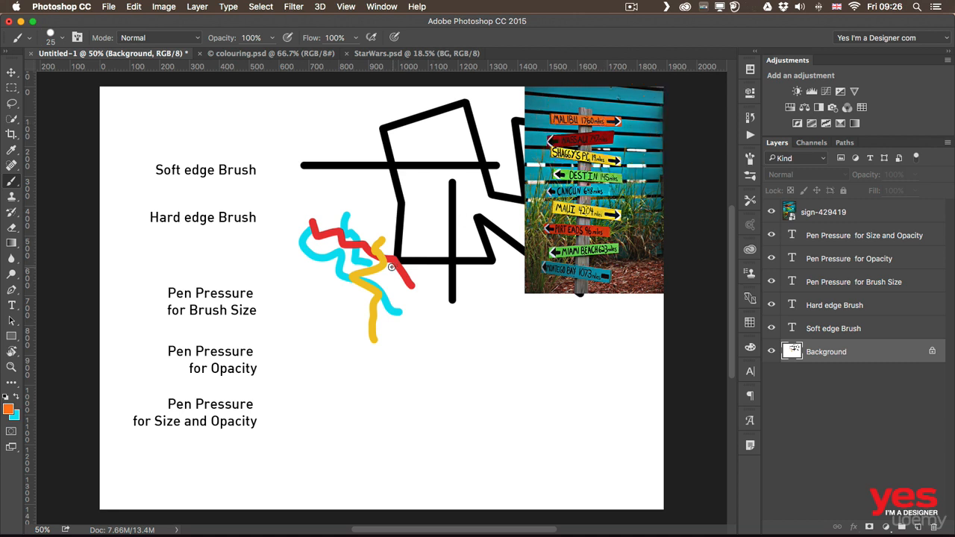
pyautogui.moveTo(388, 267)
pyautogui.mouseDown()
pyautogui.moveTo(396, 316)
pyautogui.moveTo(430, 336)
pyautogui.mouseUp()
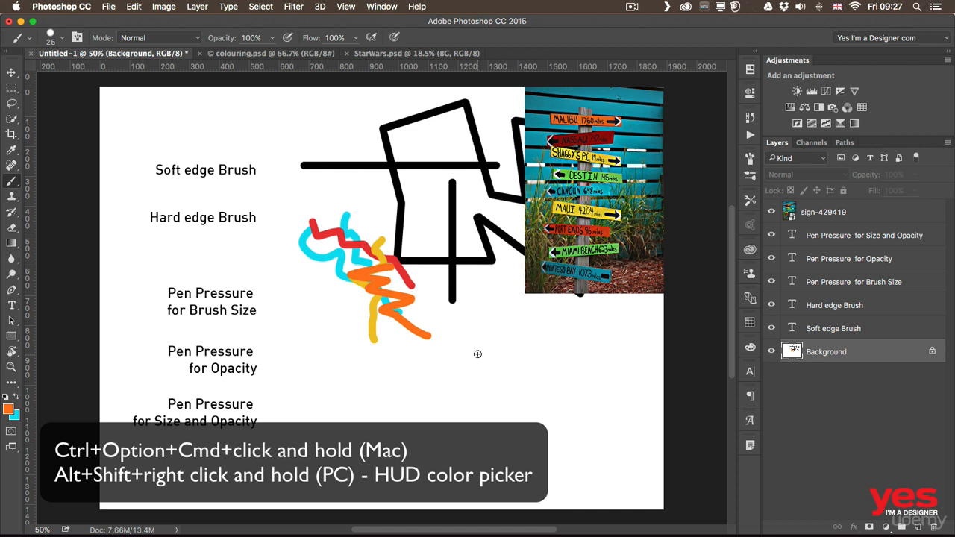
# Step: Choose a brown foreground colour with the HUD color picker and paint a wavy stroke beside the other coloured strokes
pyautogui.keyDown('ctrl'); pyautogui.keyDown('alt'); pyautogui.keyDown('super'); pyautogui.click(444, 333); pyautogui.keyUp('super'); pyautogui.keyUp('alt'); pyautogui.keyUp('ctrl')
pyautogui.keyDown('ctrl'); pyautogui.keyDown('alt'); pyautogui.keyDown('super'); pyautogui.click(327, 317); pyautogui.keyUp('super'); pyautogui.keyUp('alt'); pyautogui.keyUp('ctrl')
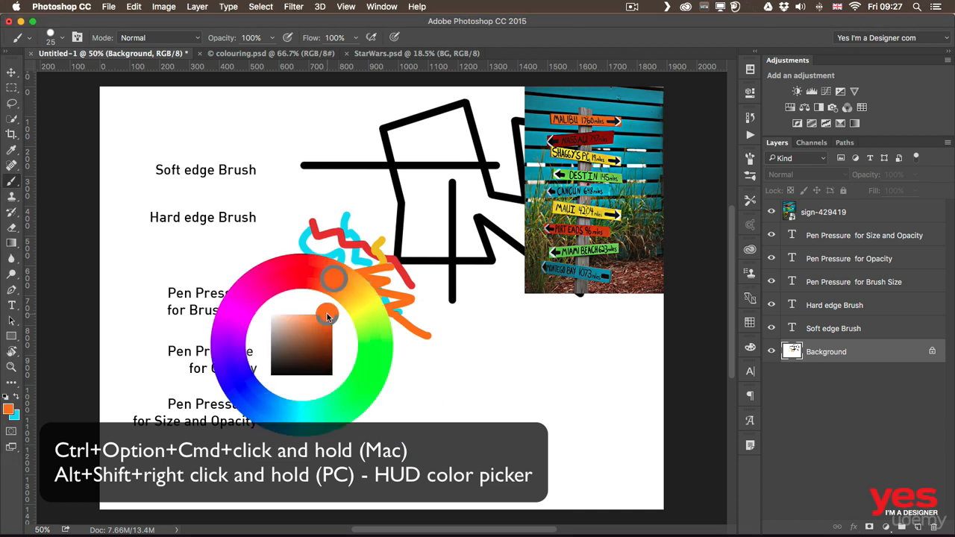
pyautogui.moveTo(327, 316)
pyautogui.mouseDown()
pyautogui.moveTo(365, 310)
pyautogui.moveTo(375, 335)
pyautogui.moveTo(338, 394)
pyautogui.moveTo(298, 396)
pyautogui.moveTo(295, 412)
pyautogui.moveTo(366, 382)
pyautogui.moveTo(365, 306)
pyautogui.moveTo(306, 276)
pyautogui.moveTo(250, 288)
pyautogui.moveTo(230, 321)
pyautogui.moveTo(249, 292)
pyautogui.moveTo(314, 269)
pyautogui.moveTo(229, 333)
pyautogui.moveTo(319, 415)
pyautogui.moveTo(342, 263)
pyautogui.moveTo(304, 299)
pyautogui.moveTo(299, 287)
pyautogui.mouseUp()
pyautogui.moveTo(299, 267); pyautogui.dragTo(338, 358)
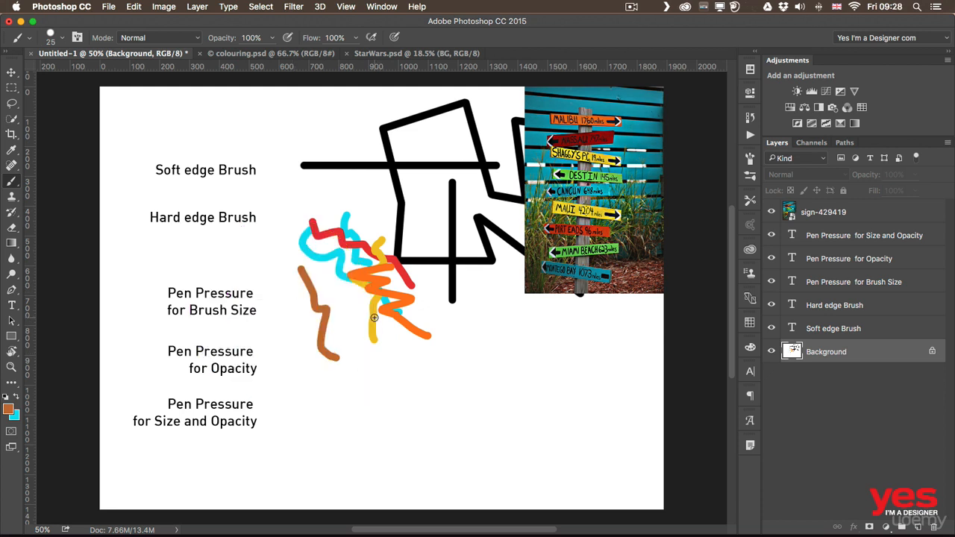
# Step: Open the General preferences and view the available HUD Color Picker styles and sizes
pyautogui.click(61, 7)
pyautogui.moveTo(76, 35)
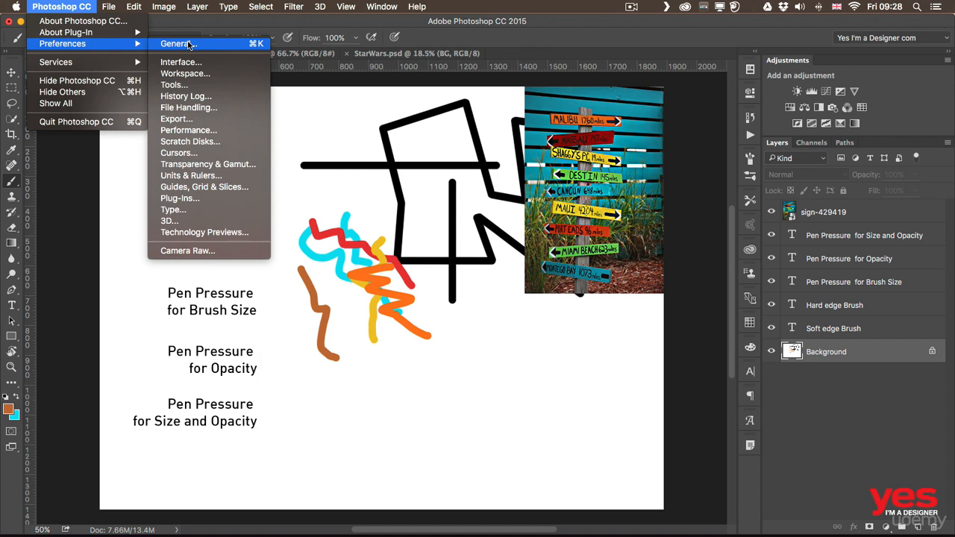
pyautogui.click(188, 45)
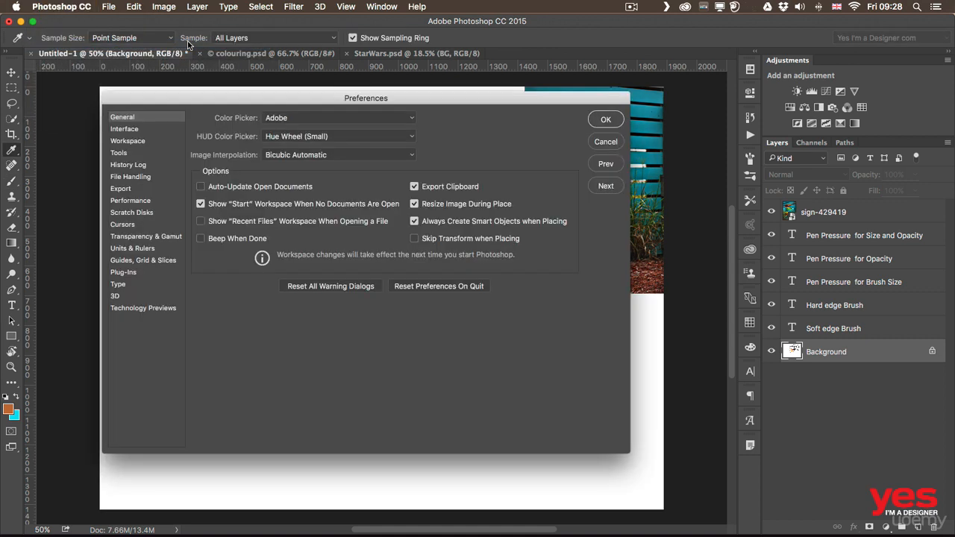
pyautogui.click(315, 137)
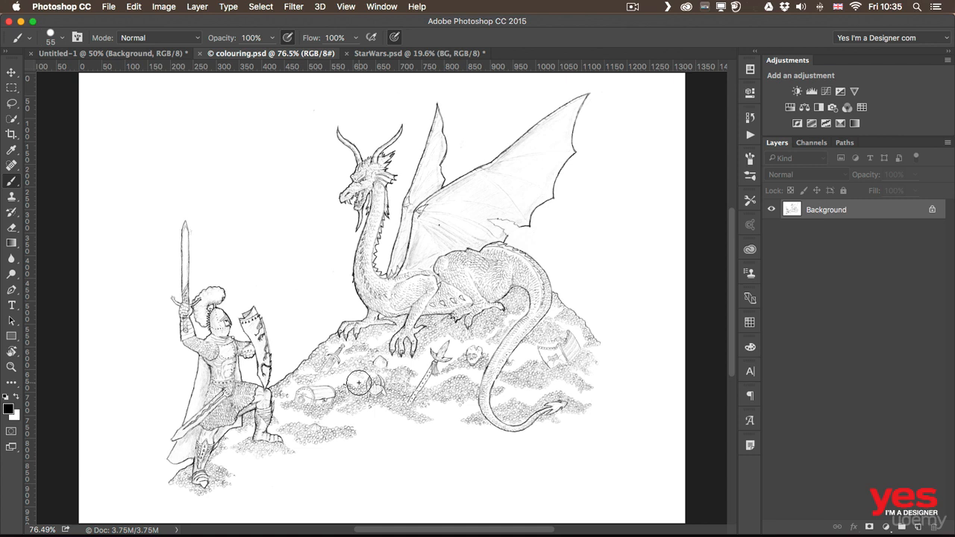
# Step: In colouring.psd, choose a dark red with the HUD color picker and paint over the dragon's body with a 30 px brush
pyautogui.keyDown('ctrl'); pyautogui.keyDown('alt'); pyautogui.keyDown('super'); pyautogui.click(299, 236); pyautogui.keyUp('super'); pyautogui.keyUp('alt'); pyautogui.keyUp('ctrl')
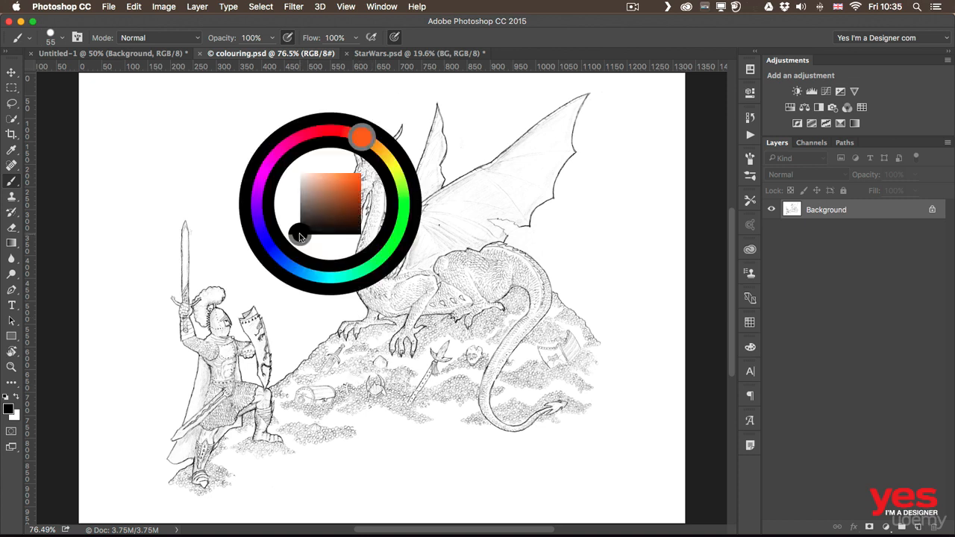
pyautogui.moveTo(299, 237)
pyautogui.mouseDown()
pyautogui.moveTo(390, 241)
pyautogui.moveTo(403, 214)
pyautogui.moveTo(377, 261)
pyautogui.moveTo(277, 258)
pyautogui.moveTo(321, 171)
pyautogui.moveTo(352, 188)
pyautogui.moveTo(356, 181)
pyautogui.mouseUp()
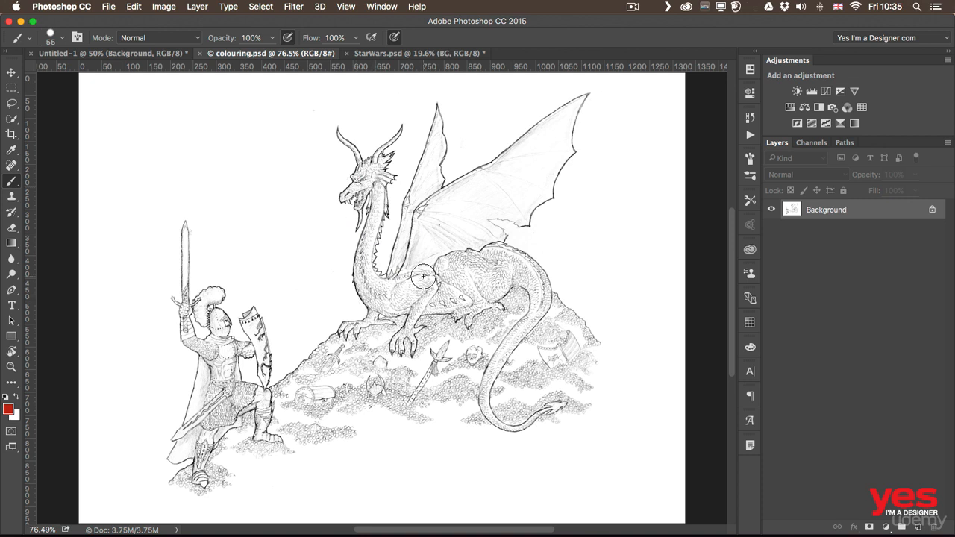
pyautogui.moveTo(436, 298)
pyautogui.keyDown('ctrl'); pyautogui.keyDown('alt'); pyautogui.mouseDown()
pyautogui.moveTo(394, 293)
pyautogui.moveTo(444, 286)
pyautogui.moveTo(416, 301)
pyautogui.moveTo(397, 296)
pyautogui.moveTo(457, 293)
pyautogui.moveTo(476, 283)
pyautogui.moveTo(434, 291)
pyautogui.moveTo(475, 285)
pyautogui.mouseUp(); pyautogui.keyUp('alt'); pyautogui.keyUp('ctrl')
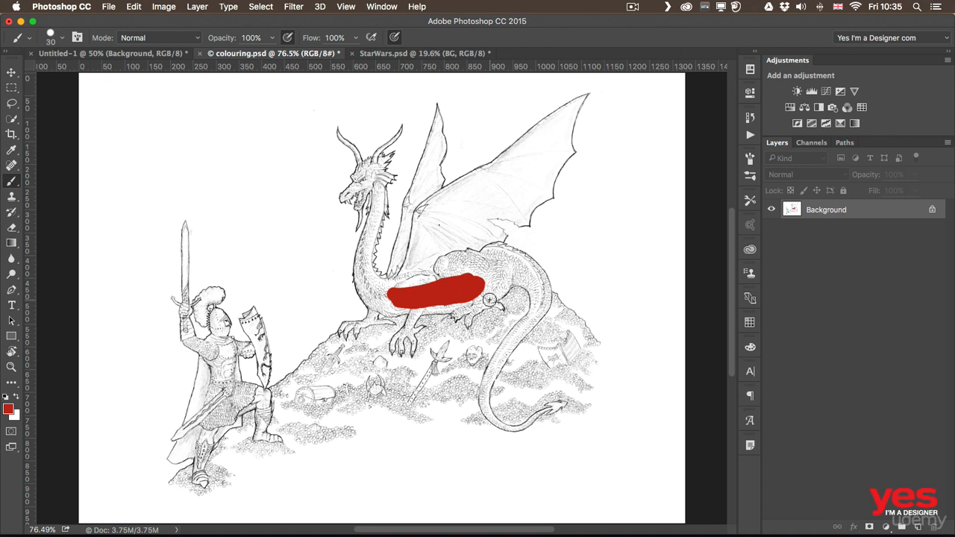
# Step: Undo the red paint on the dragon's body and add a new empty layer above the Background
pyautogui.press('super+z')
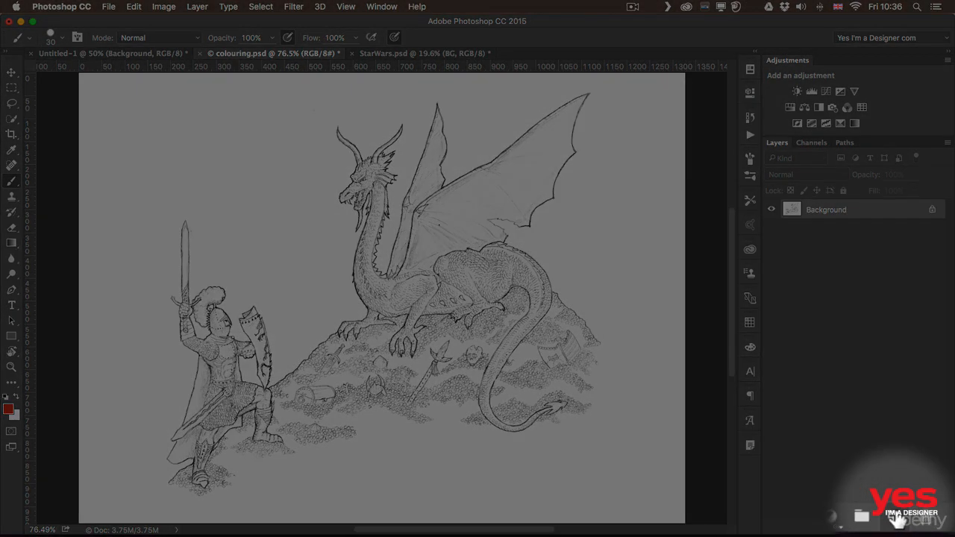
pyautogui.click(916, 526)
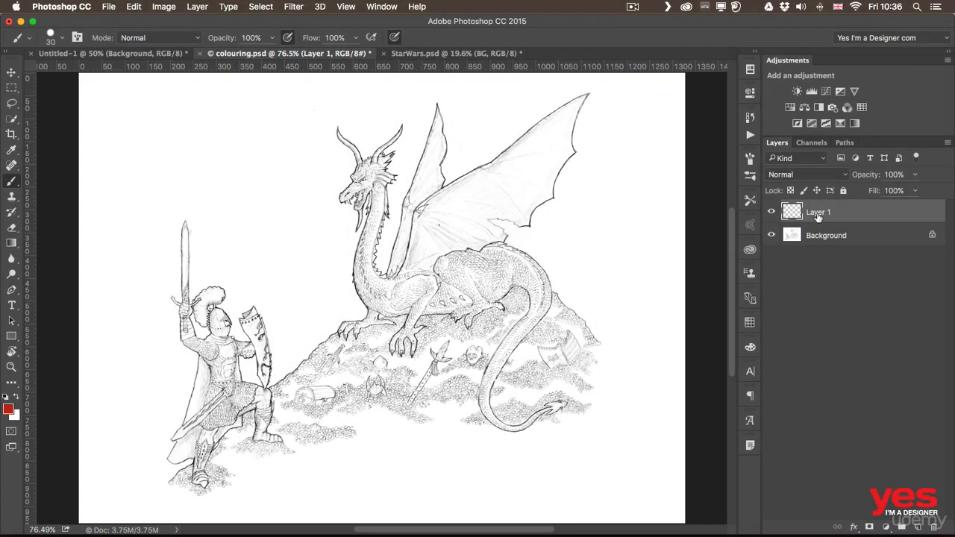
# Step: Rename the new layer as coloring and paint a red stroke across the dragon's body on it
pyautogui.doubleClick(817, 214)
pyautogui.write('coloring')
pyautogui.press('Return')
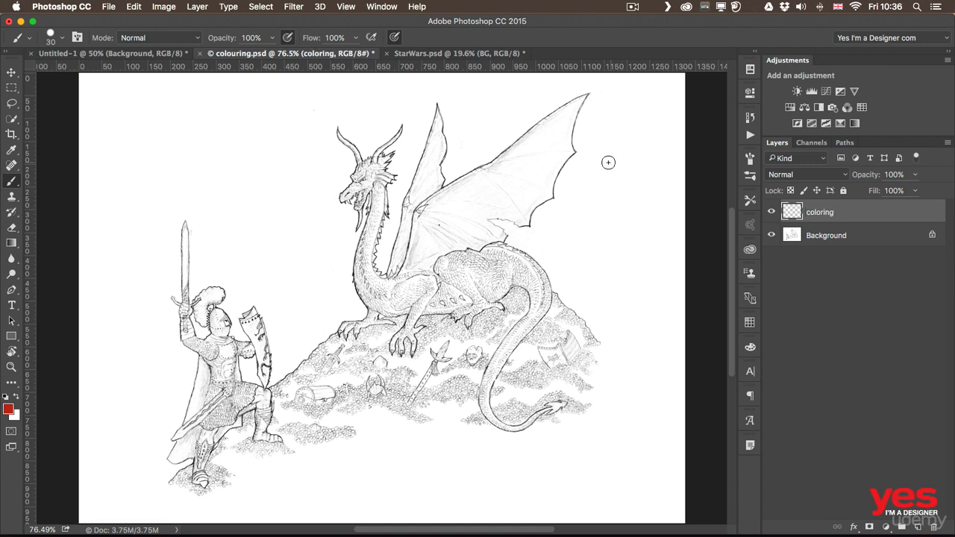
pyautogui.moveTo(398, 294)
pyautogui.mouseDown()
pyautogui.moveTo(424, 297)
pyautogui.moveTo(490, 267)
pyautogui.moveTo(412, 291)
pyautogui.mouseUp()
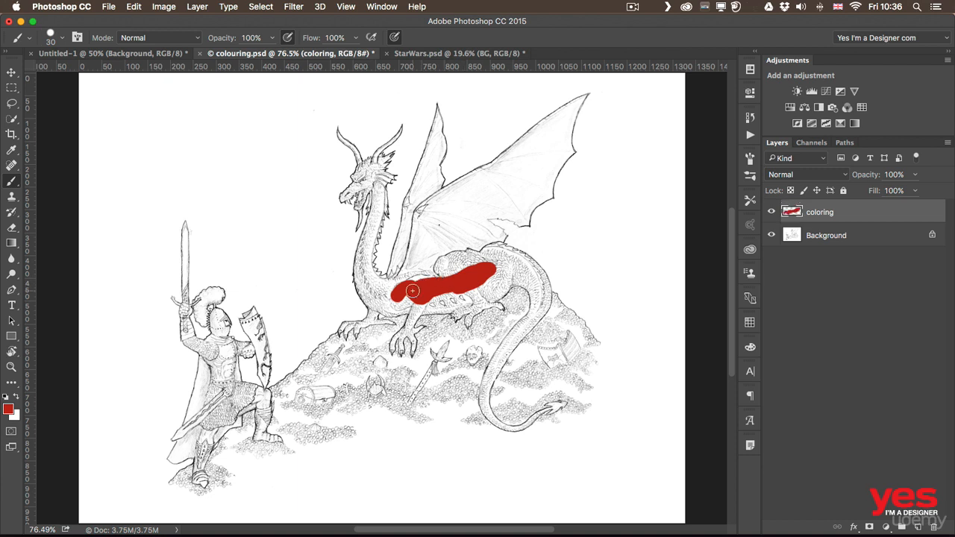
# Step: Set the coloring layer's blending mode to Color and view the drawing at 100%
pyautogui.click(11, 72)
pyautogui.moveTo(457, 297)
pyautogui.mouseDown()
pyautogui.moveTo(422, 299)
pyautogui.moveTo(457, 299)
pyautogui.mouseUp()
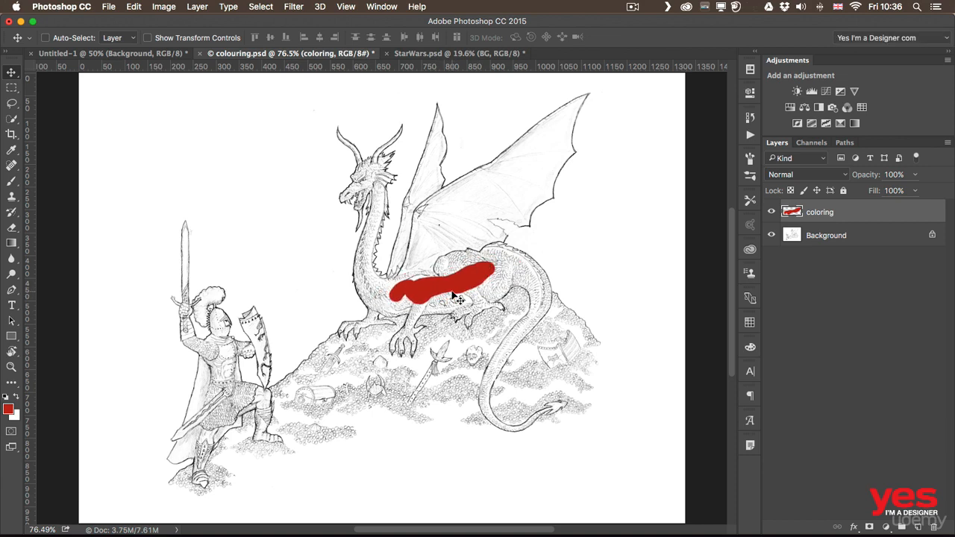
pyautogui.press('super+1')
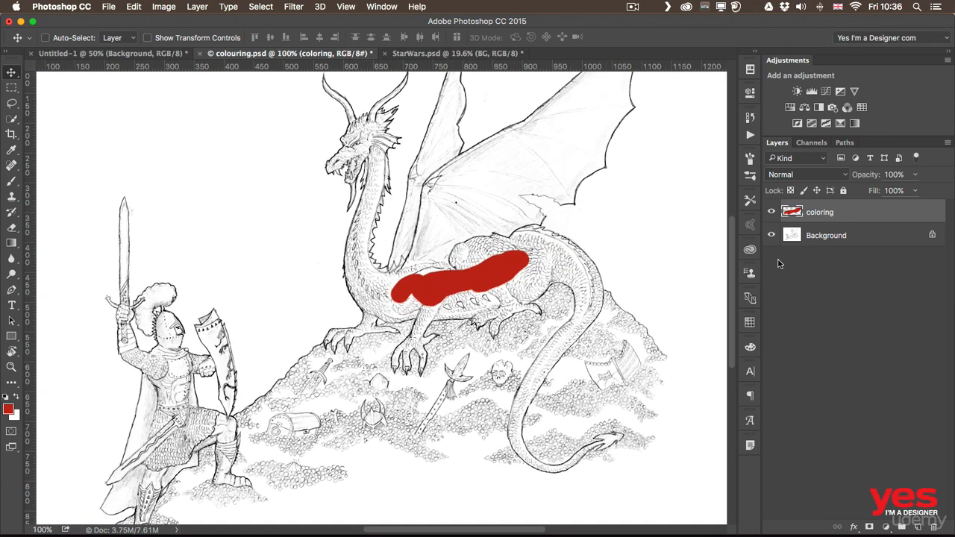
pyautogui.click(802, 176)
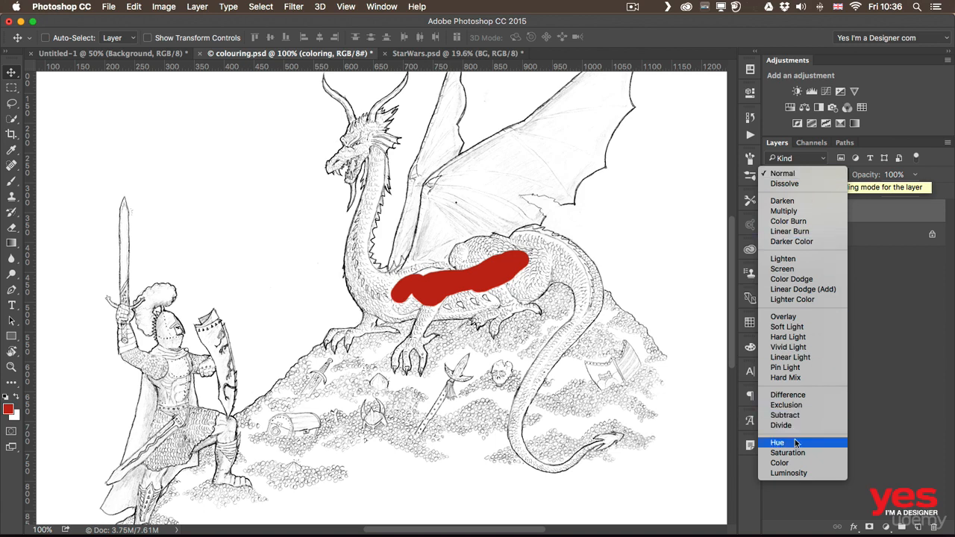
pyautogui.click(796, 464)
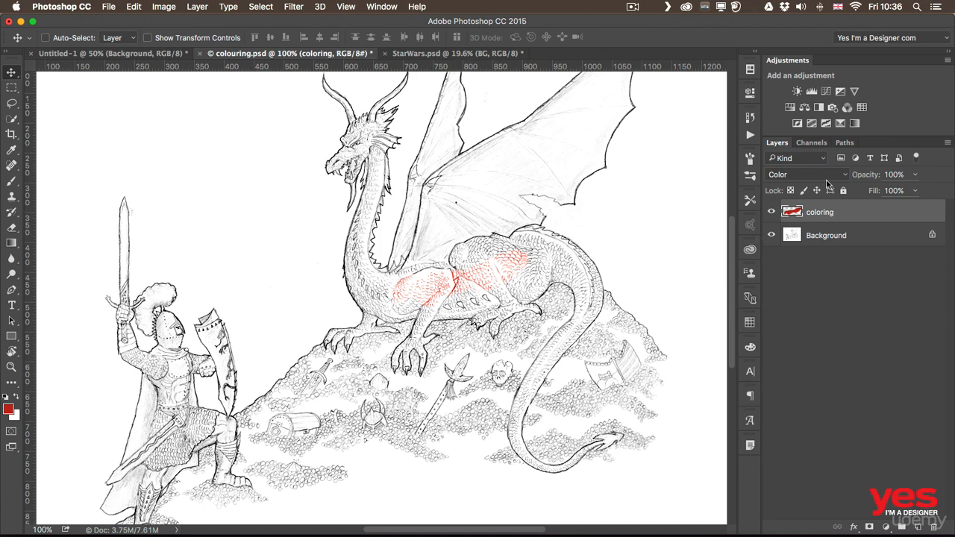
# Step: Set the coloring layer's blending mode to Multiply
pyautogui.click(795, 177)
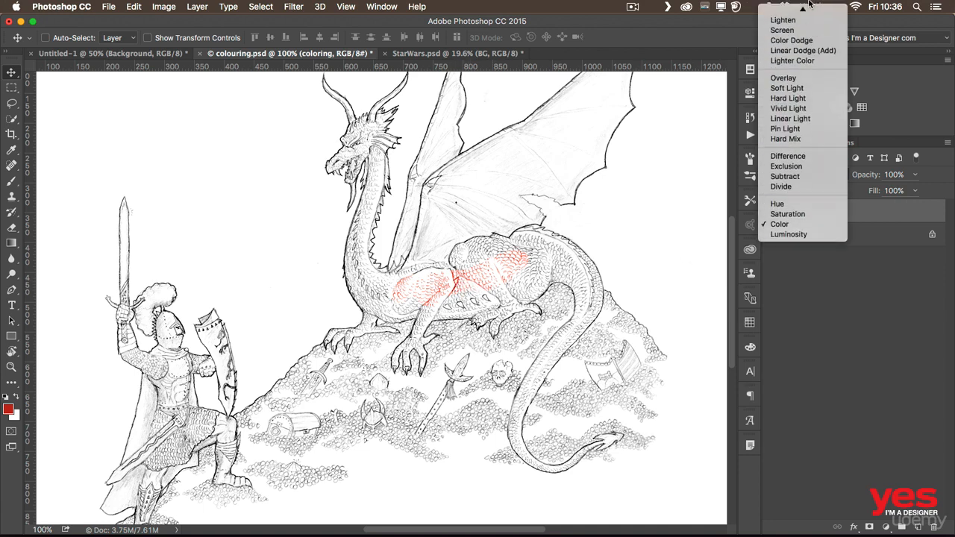
pyautogui.moveTo(809, 4)
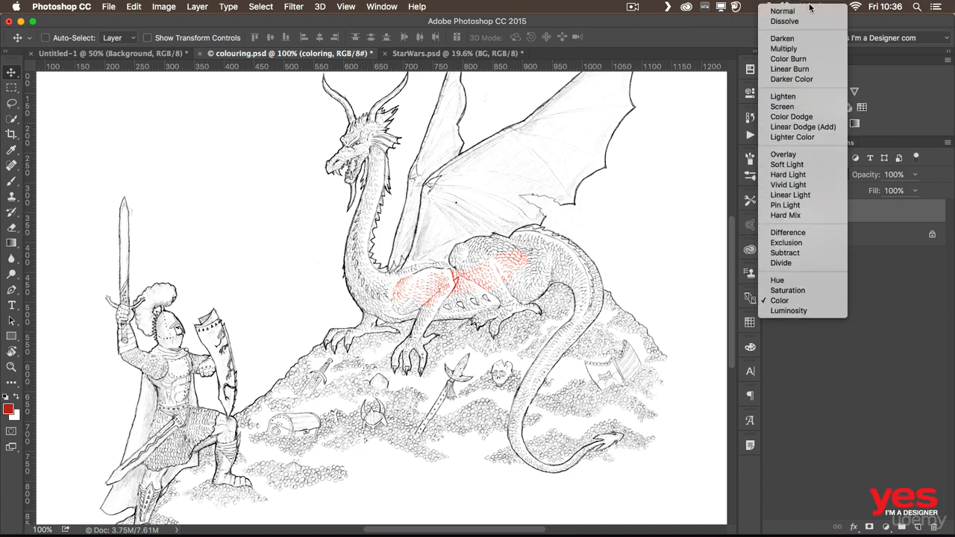
pyautogui.click(807, 51)
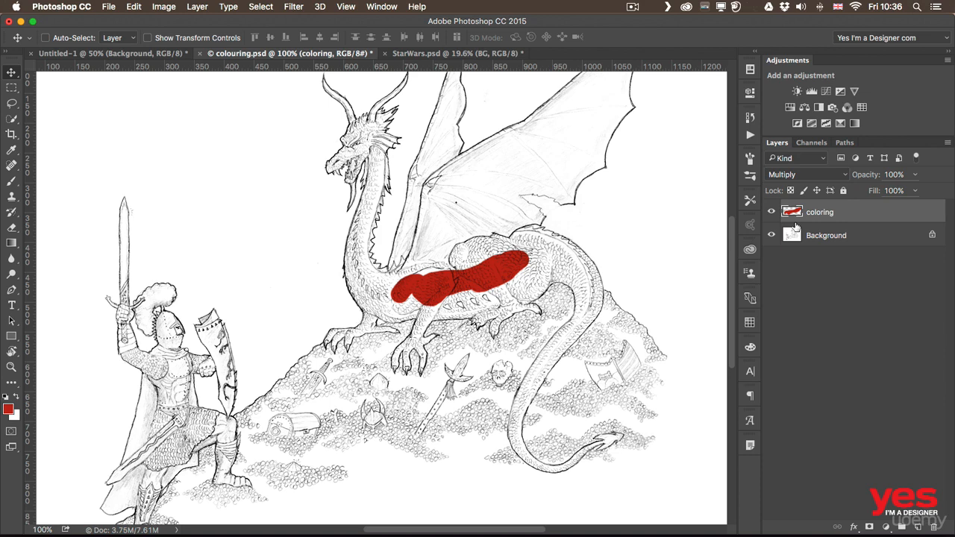
# Step: Paint more of the dragon's body red, part of the treasure mound ochre yellow and the knight's torso blue with the 30 px brush
pyautogui.press('b')
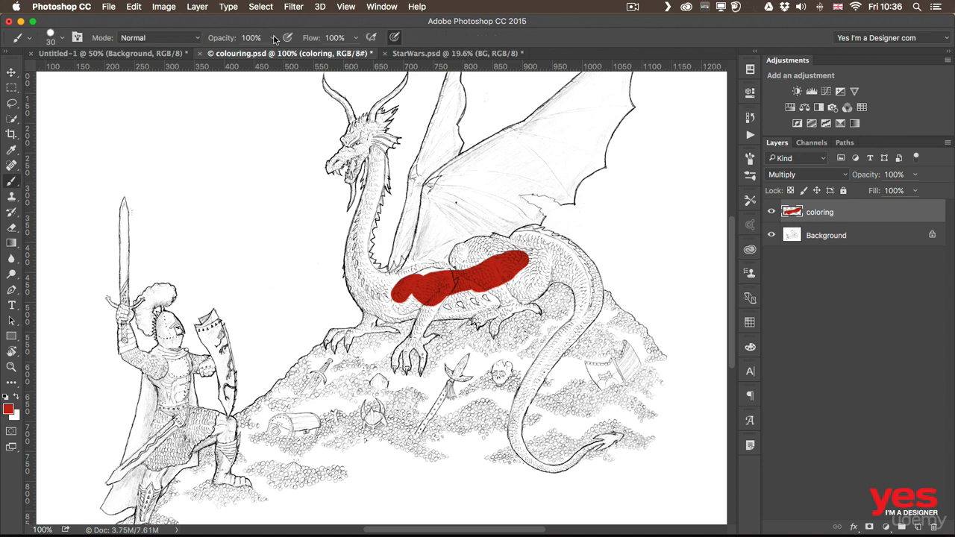
pyautogui.moveTo(414, 277)
pyautogui.mouseDown()
pyautogui.moveTo(383, 311)
pyautogui.moveTo(444, 301)
pyautogui.moveTo(499, 276)
pyautogui.moveTo(426, 281)
pyautogui.moveTo(485, 252)
pyautogui.moveTo(467, 249)
pyautogui.moveTo(478, 252)
pyautogui.moveTo(483, 282)
pyautogui.moveTo(522, 281)
pyautogui.mouseUp()
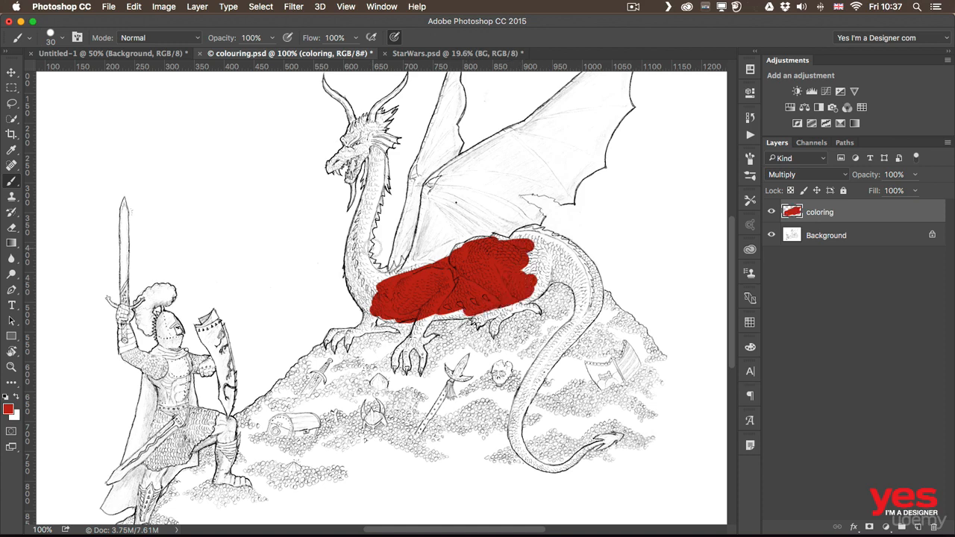
pyautogui.moveTo(382, 246)
pyautogui.mouseDown()
pyautogui.moveTo(399, 215)
pyautogui.moveTo(412, 216)
pyautogui.mouseUp()
pyautogui.moveTo(348, 366)
pyautogui.mouseDown()
pyautogui.moveTo(332, 388)
pyautogui.moveTo(363, 357)
pyautogui.moveTo(339, 418)
pyautogui.moveTo(377, 427)
pyautogui.moveTo(455, 403)
pyautogui.moveTo(413, 424)
pyautogui.mouseUp()
pyautogui.moveTo(352, 317)
pyautogui.mouseDown()
pyautogui.moveTo(317, 382)
pyautogui.moveTo(366, 293)
pyautogui.mouseUp()
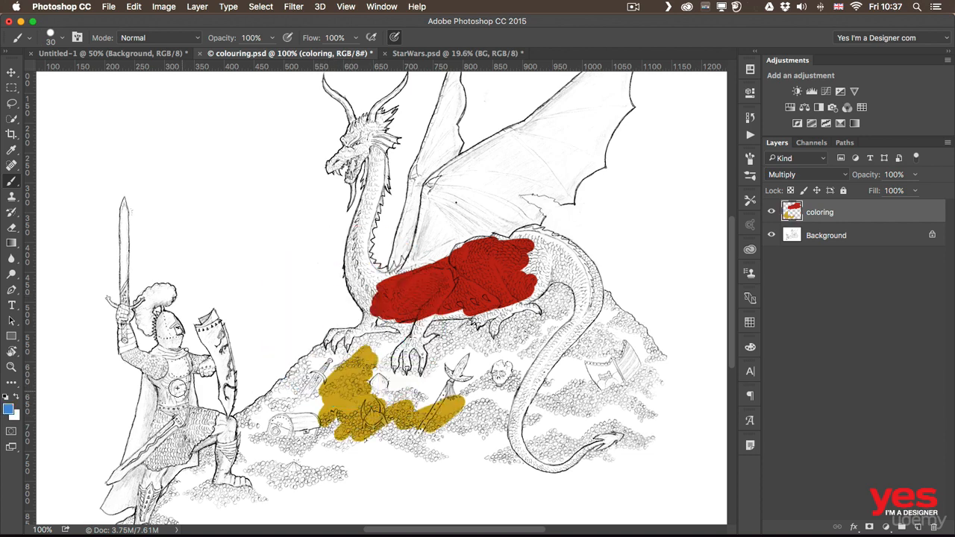
pyautogui.moveTo(173, 376); pyautogui.dragTo(171, 403)
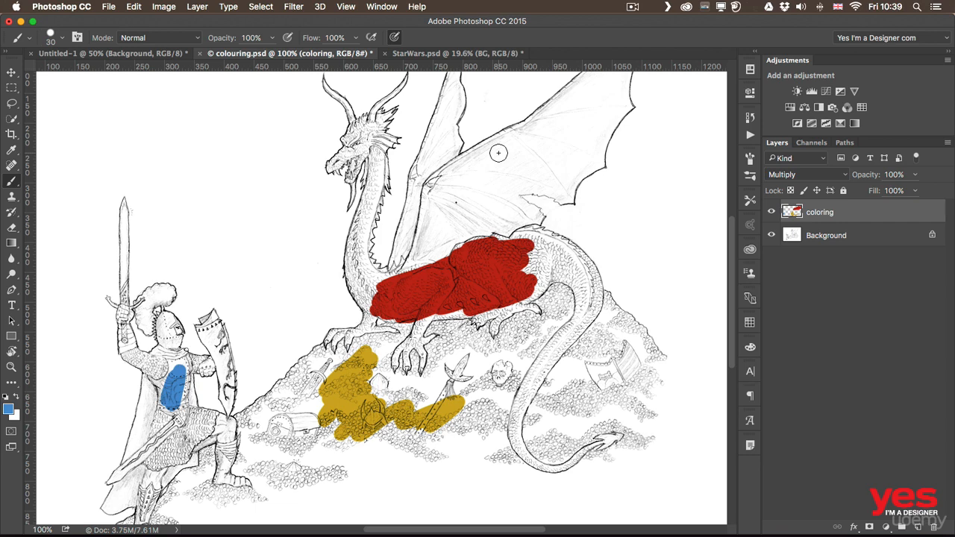
# Step: In the Untitled-1 document, soften the brush, enlarge it to 80 px and paint a blue stroke beside the Soft edge Brush label
pyautogui.click(137, 55)
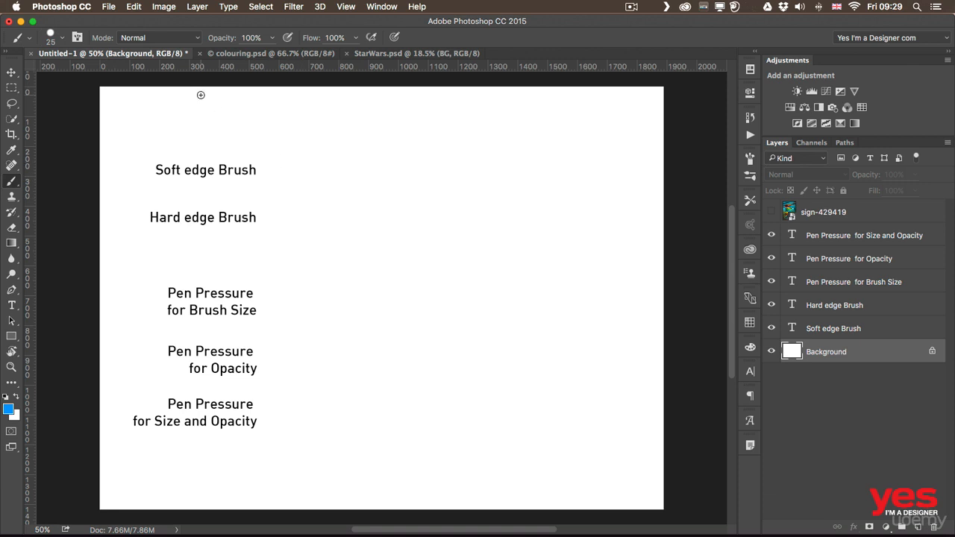
pyautogui.click(64, 38)
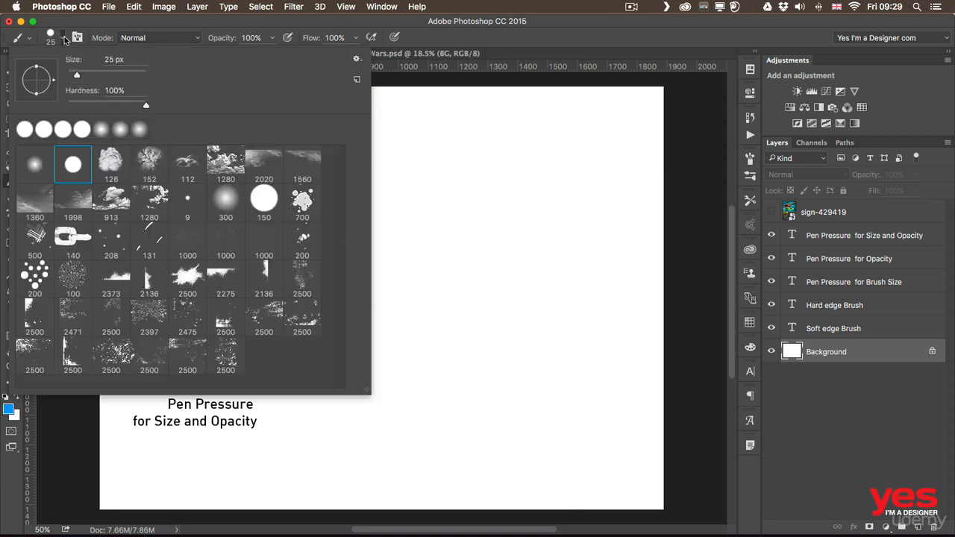
pyautogui.moveTo(91, 104)
pyautogui.mouseDown()
pyautogui.moveTo(56, 102)
pyautogui.moveTo(82, 73)
pyautogui.mouseUp()
pyautogui.click(101, 20)
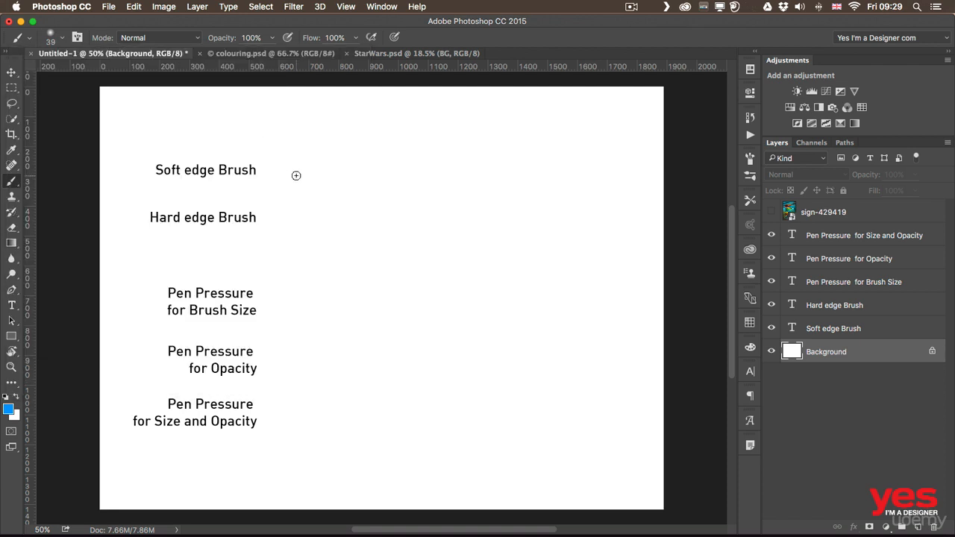
pyautogui.press(']')
pyautogui.press(']')
pyautogui.press(']')
pyautogui.press(']')
pyautogui.moveTo(295, 171)
pyautogui.mouseDown()
pyautogui.moveTo(434, 183)
pyautogui.moveTo(582, 177)
pyautogui.mouseUp()
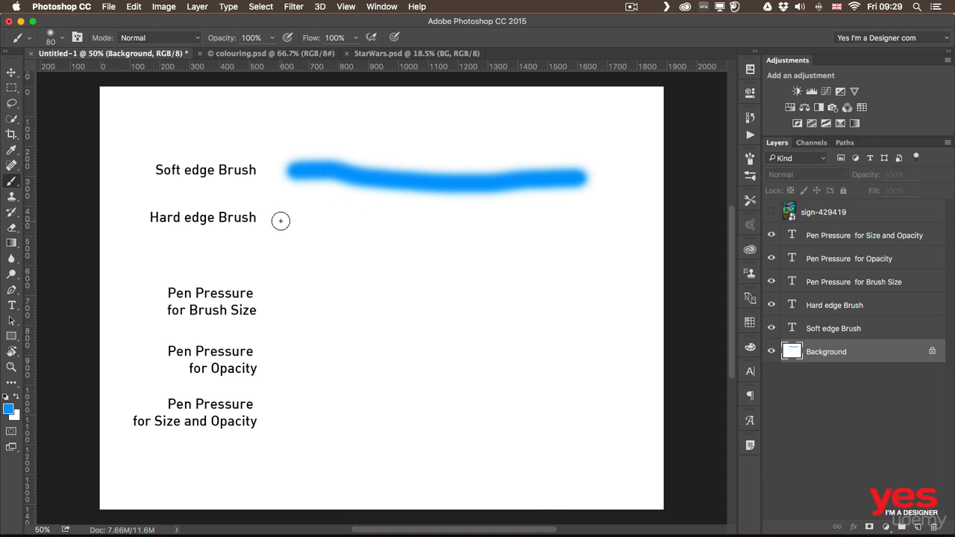
# Step: Paint a hard-edged 55 px stroke beside the Hard edge Brush label and a wavy stroke with pen pressure for size beside the Brush Size label
pyautogui.moveTo(300, 215); pyautogui.dragTo(285, 536)
pyautogui.moveTo(308, 214)
pyautogui.mouseDown()
pyautogui.moveTo(311, 232)
pyautogui.moveTo(299, 206)
pyautogui.moveTo(288, 216)
pyautogui.moveTo(589, 224)
pyautogui.mouseUp()
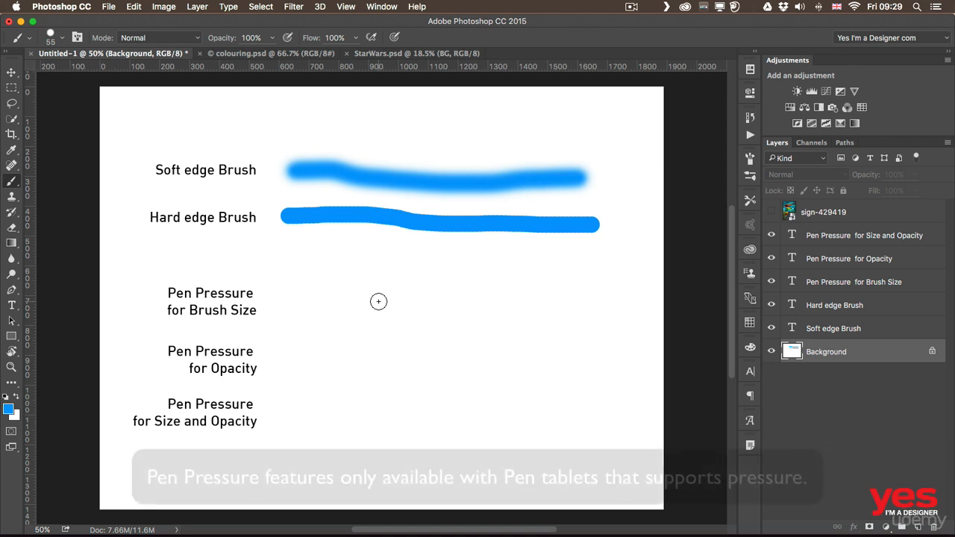
pyautogui.click(394, 37)
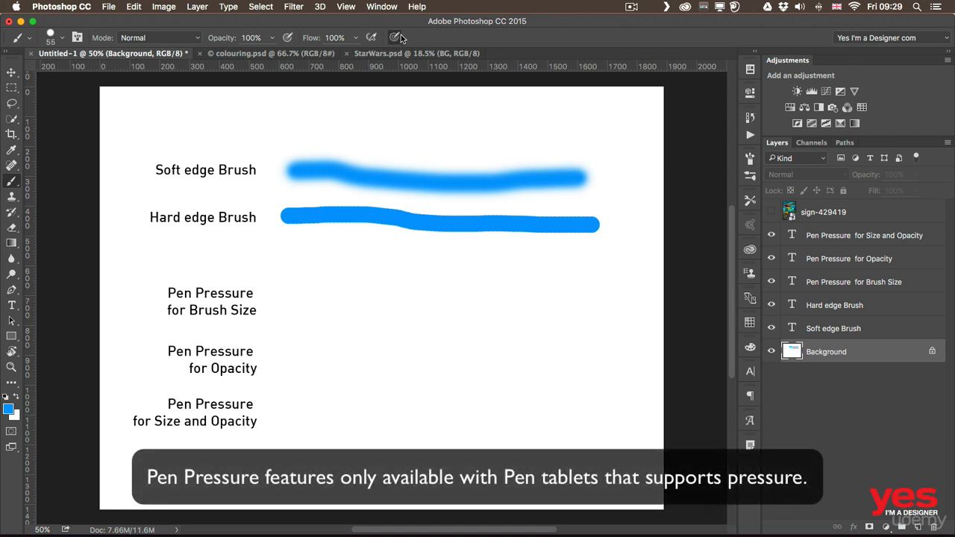
pyautogui.moveTo(284, 300)
pyautogui.mouseDown()
pyautogui.moveTo(335, 306)
pyautogui.moveTo(392, 291)
pyautogui.moveTo(466, 311)
pyautogui.moveTo(574, 303)
pyautogui.mouseUp()
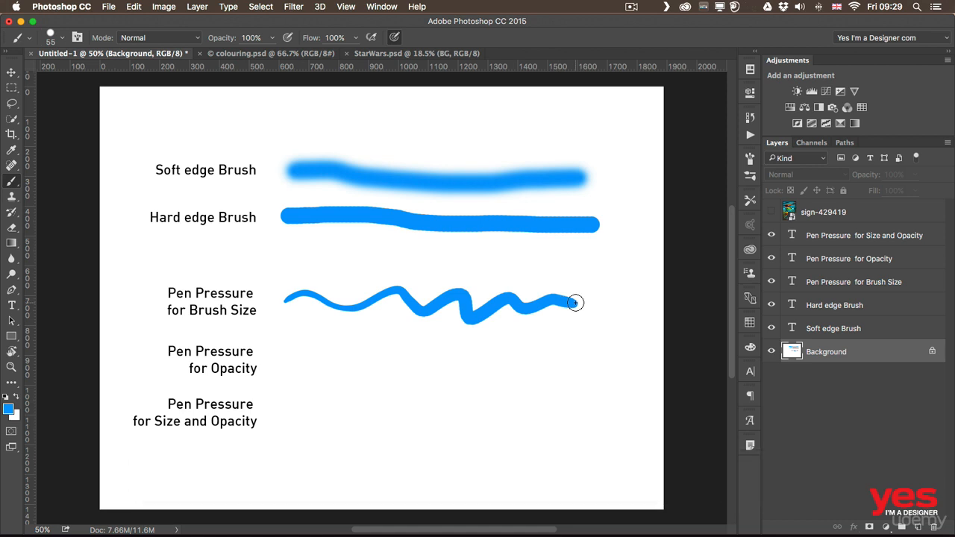
# Step: Paint one wavy stroke with pen pressure for opacity only and another with pressure for both size and opacity, each beside its matching label
pyautogui.click(395, 39)
pyautogui.click(287, 37)
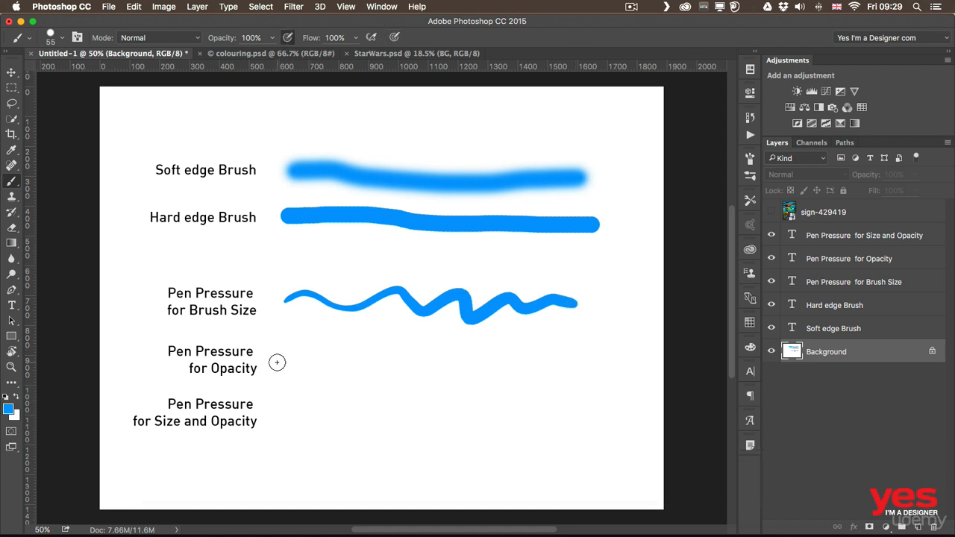
pyautogui.moveTo(276, 363); pyautogui.dragTo(589, 371)
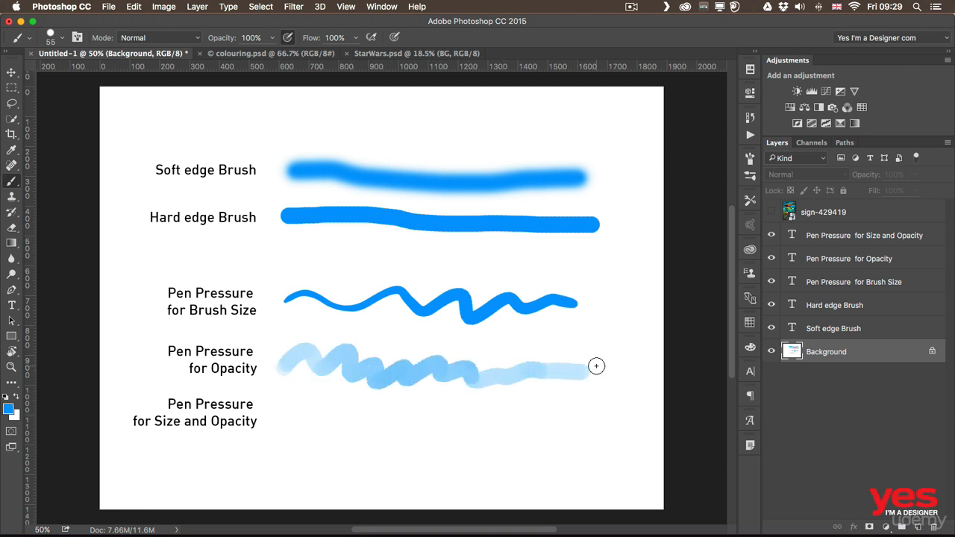
pyautogui.click(394, 37)
pyautogui.moveTo(284, 423)
pyautogui.mouseDown()
pyautogui.moveTo(311, 403)
pyautogui.moveTo(341, 431)
pyautogui.moveTo(378, 416)
pyautogui.moveTo(446, 432)
pyautogui.moveTo(482, 420)
pyautogui.moveTo(578, 434)
pyautogui.mouseUp()
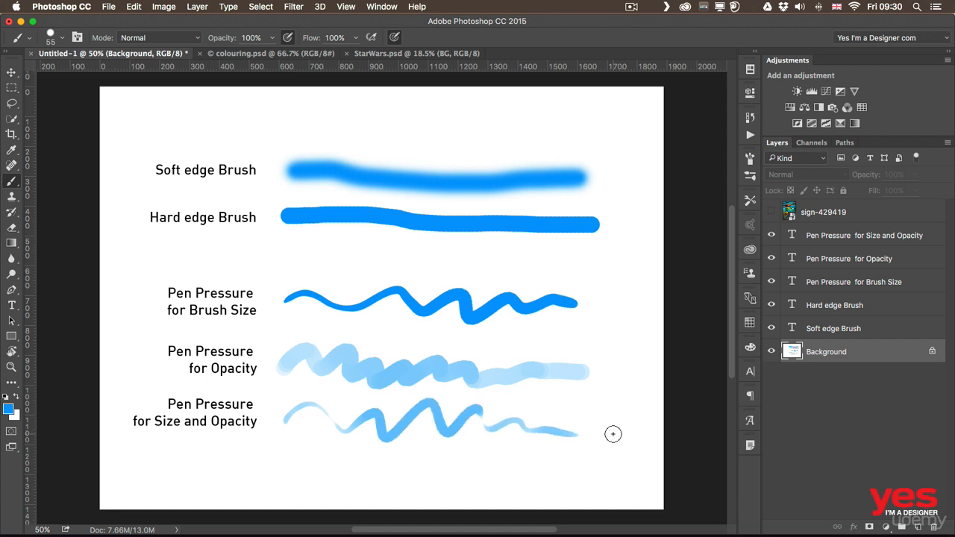